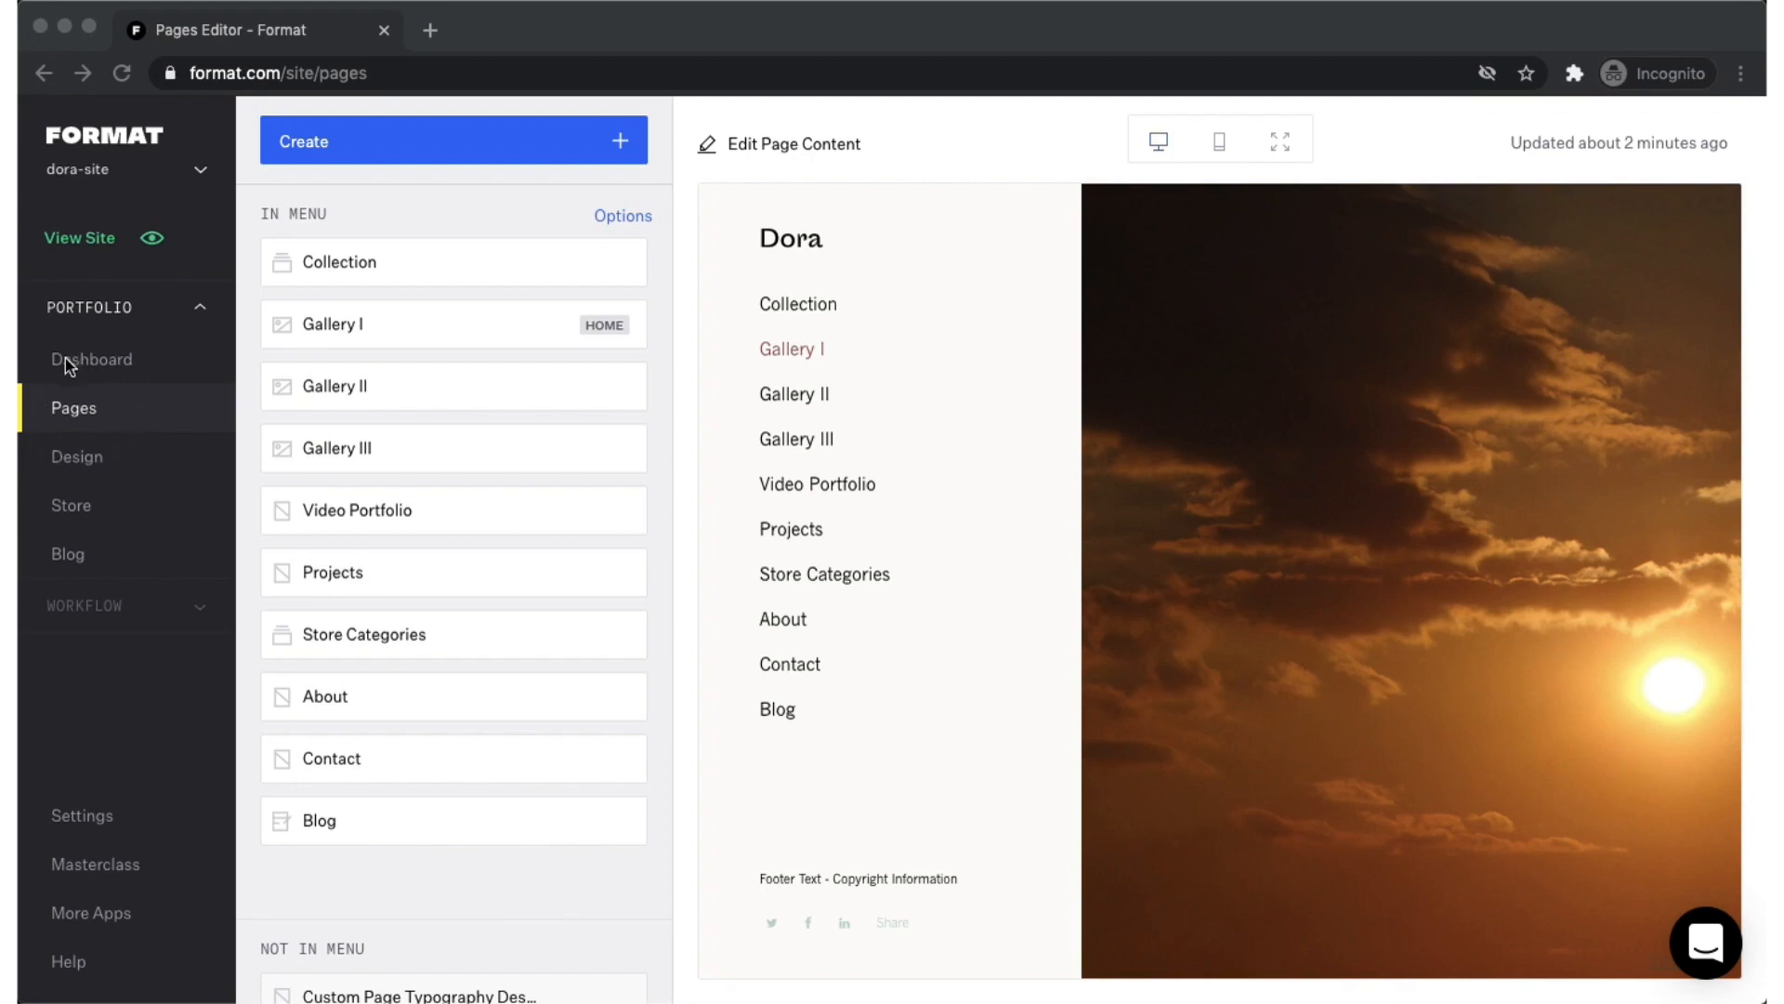
# Create a new custom page named "Title Page".
pyautogui.click(371, 173)
pyautogui.click(413, 143)
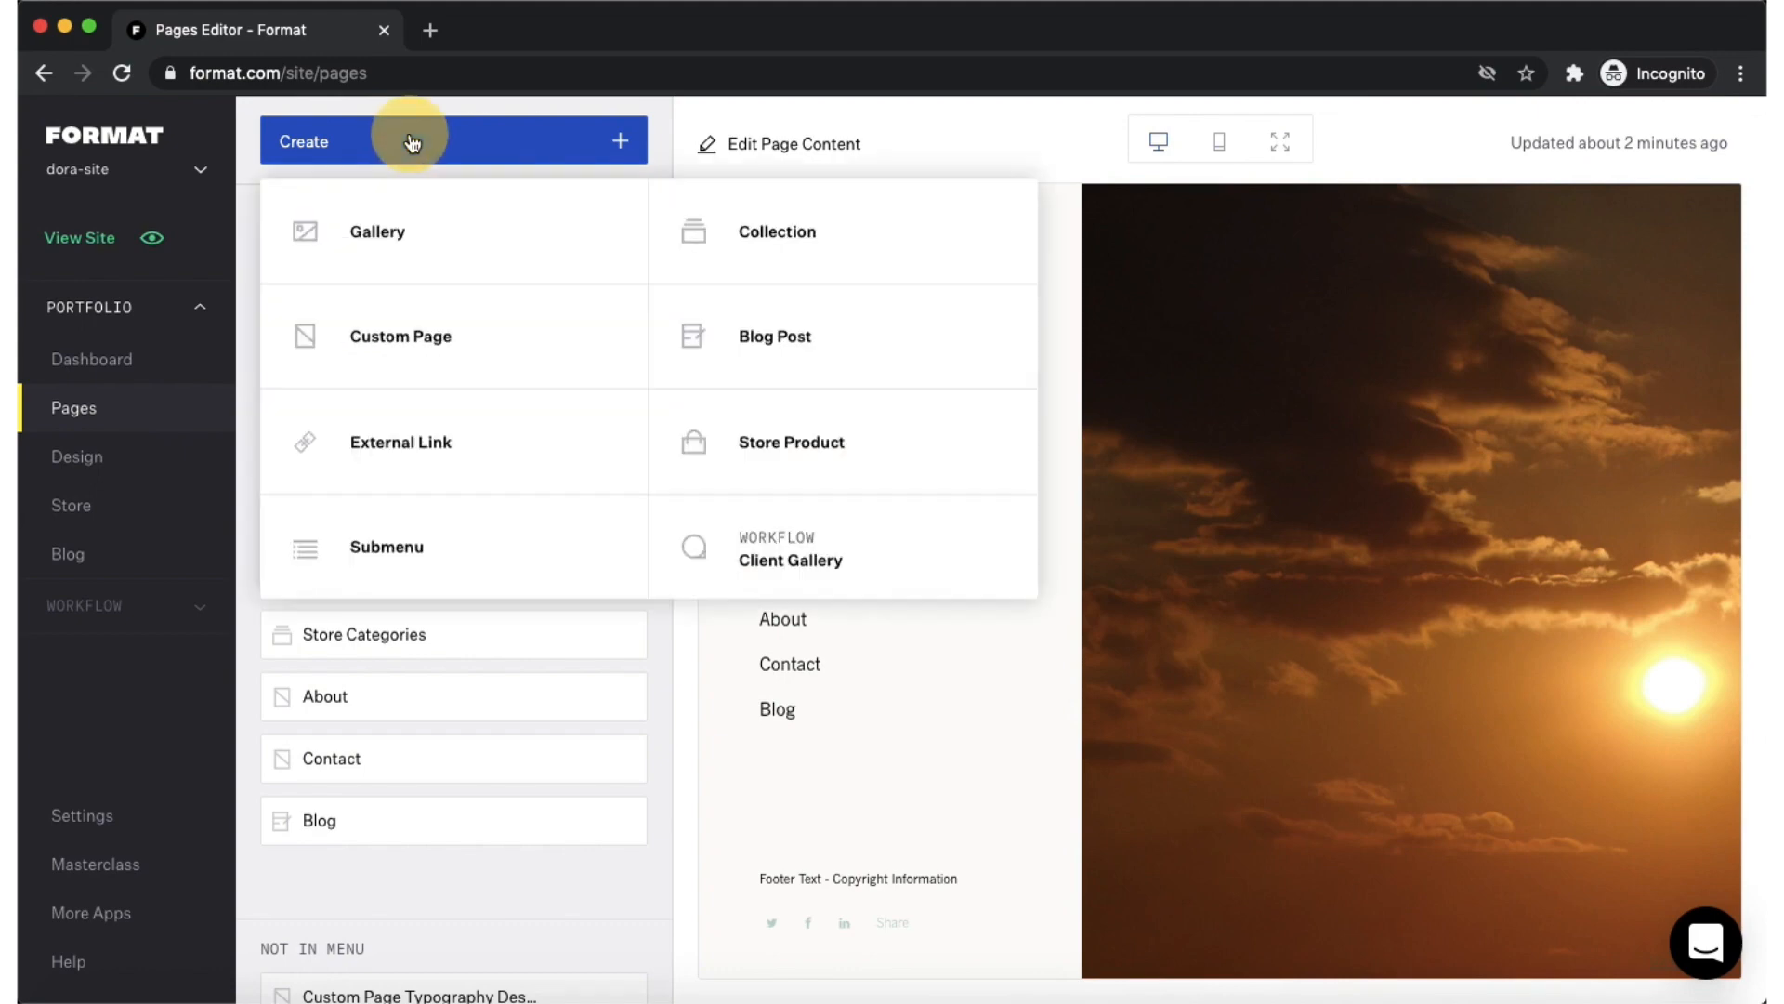
pyautogui.click(414, 344)
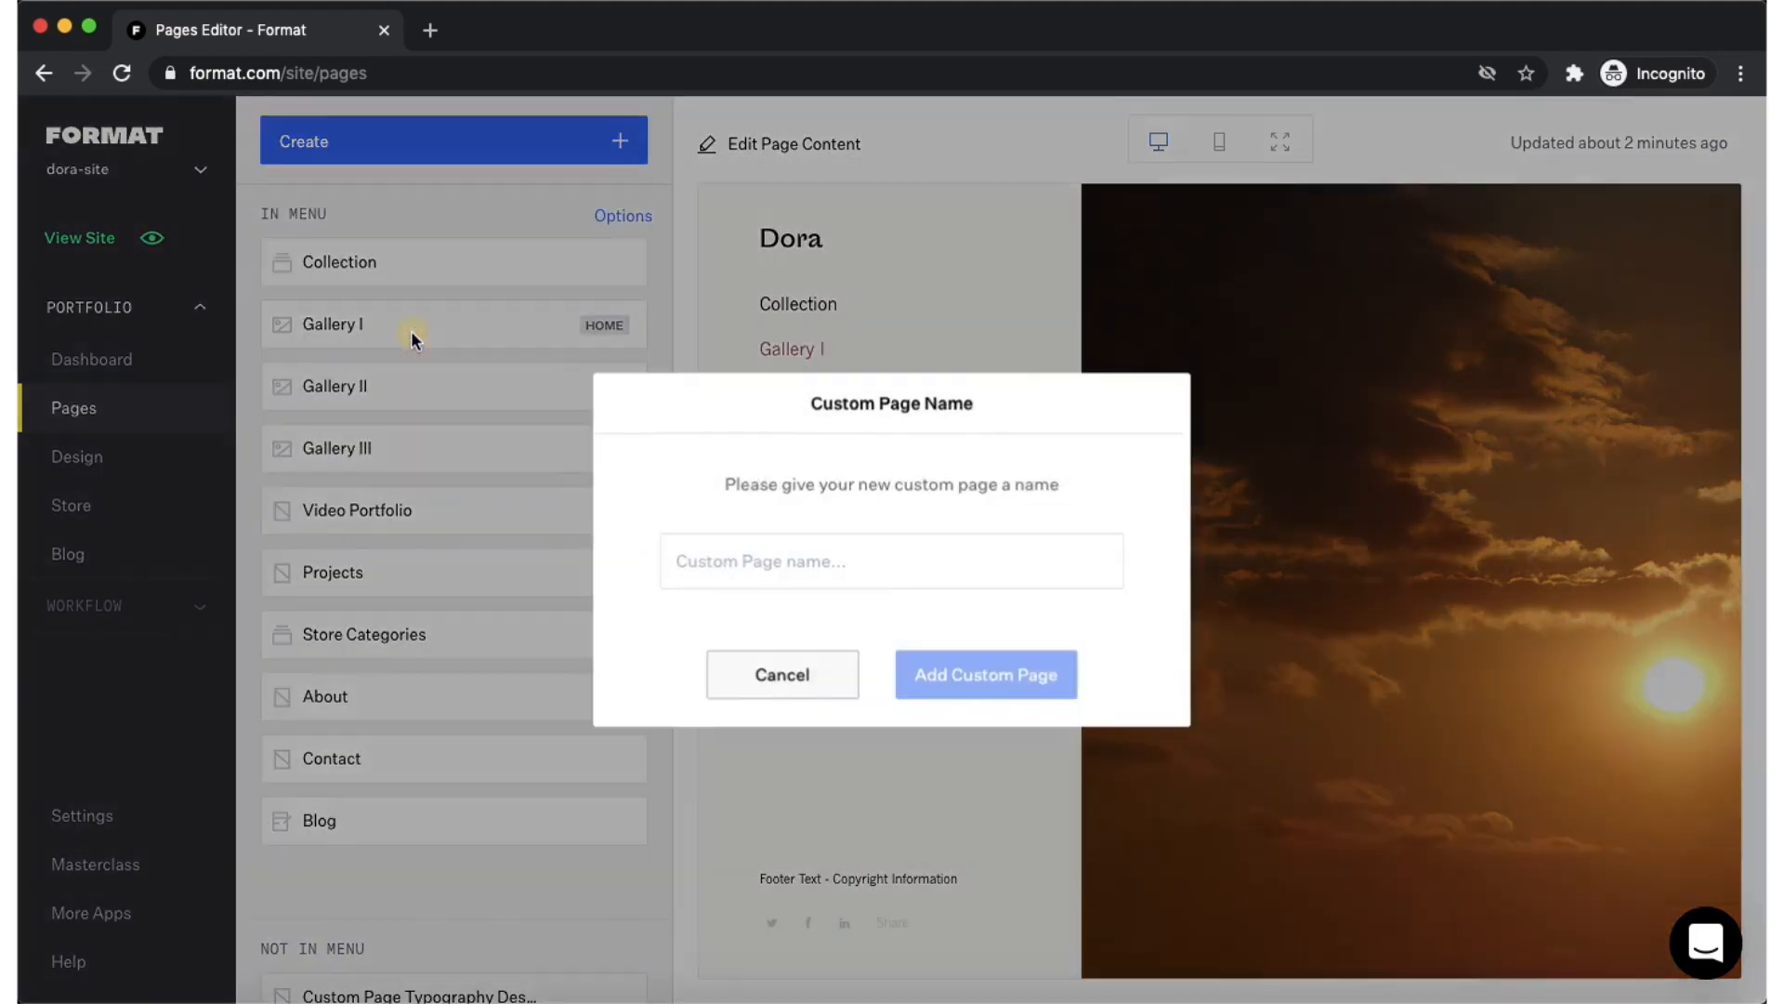
pyautogui.click(737, 557)
pyautogui.write('Title Page')
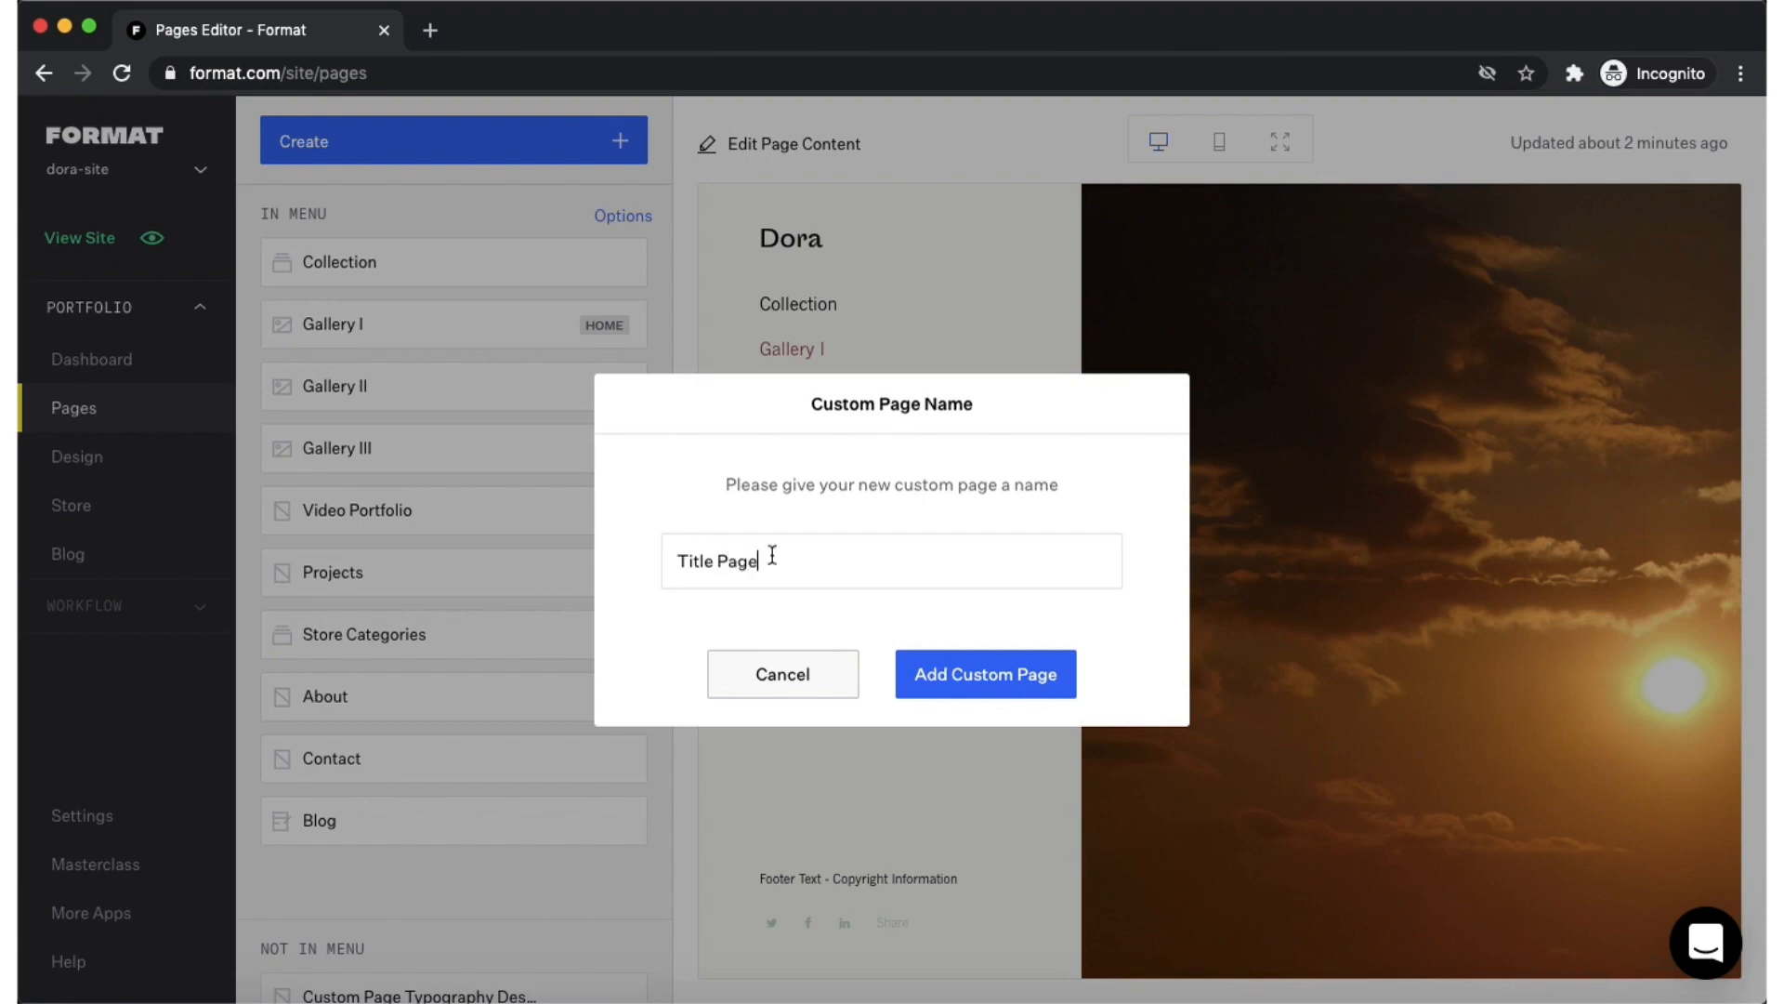
pyautogui.click(965, 681)
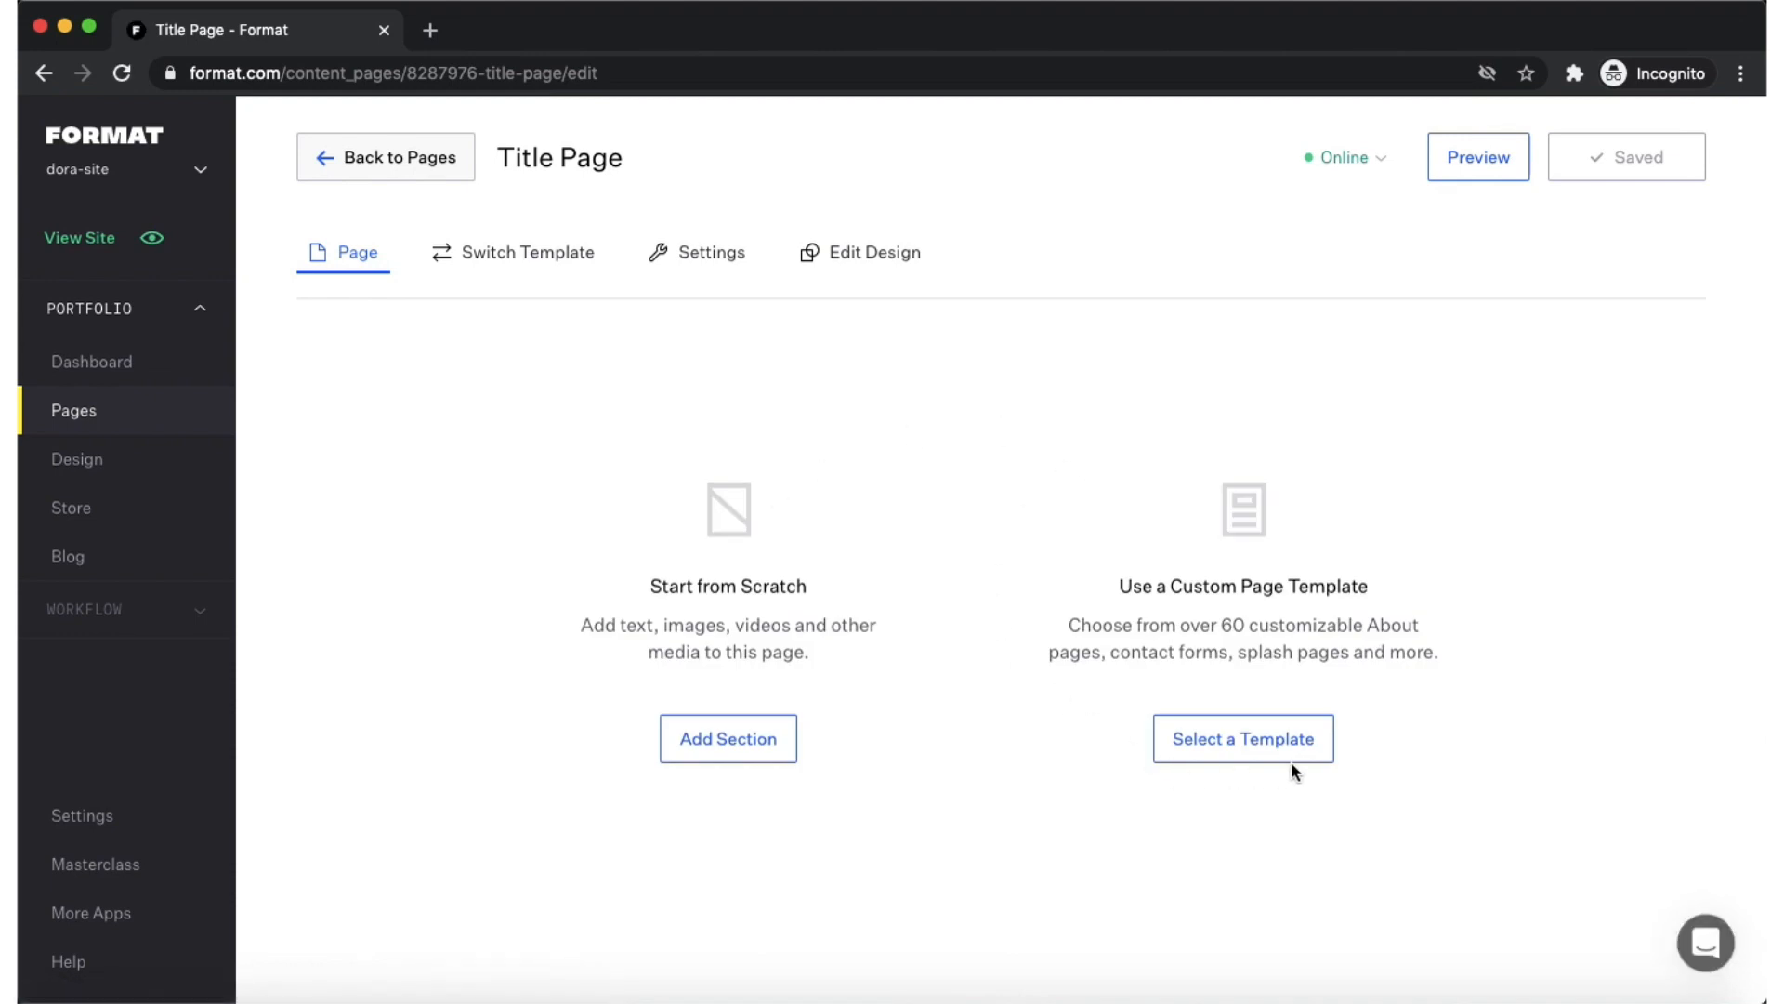
# Apply the first template from the Title Page category, with a centred name above grey mountain peaks.
pyautogui.click(1218, 741)
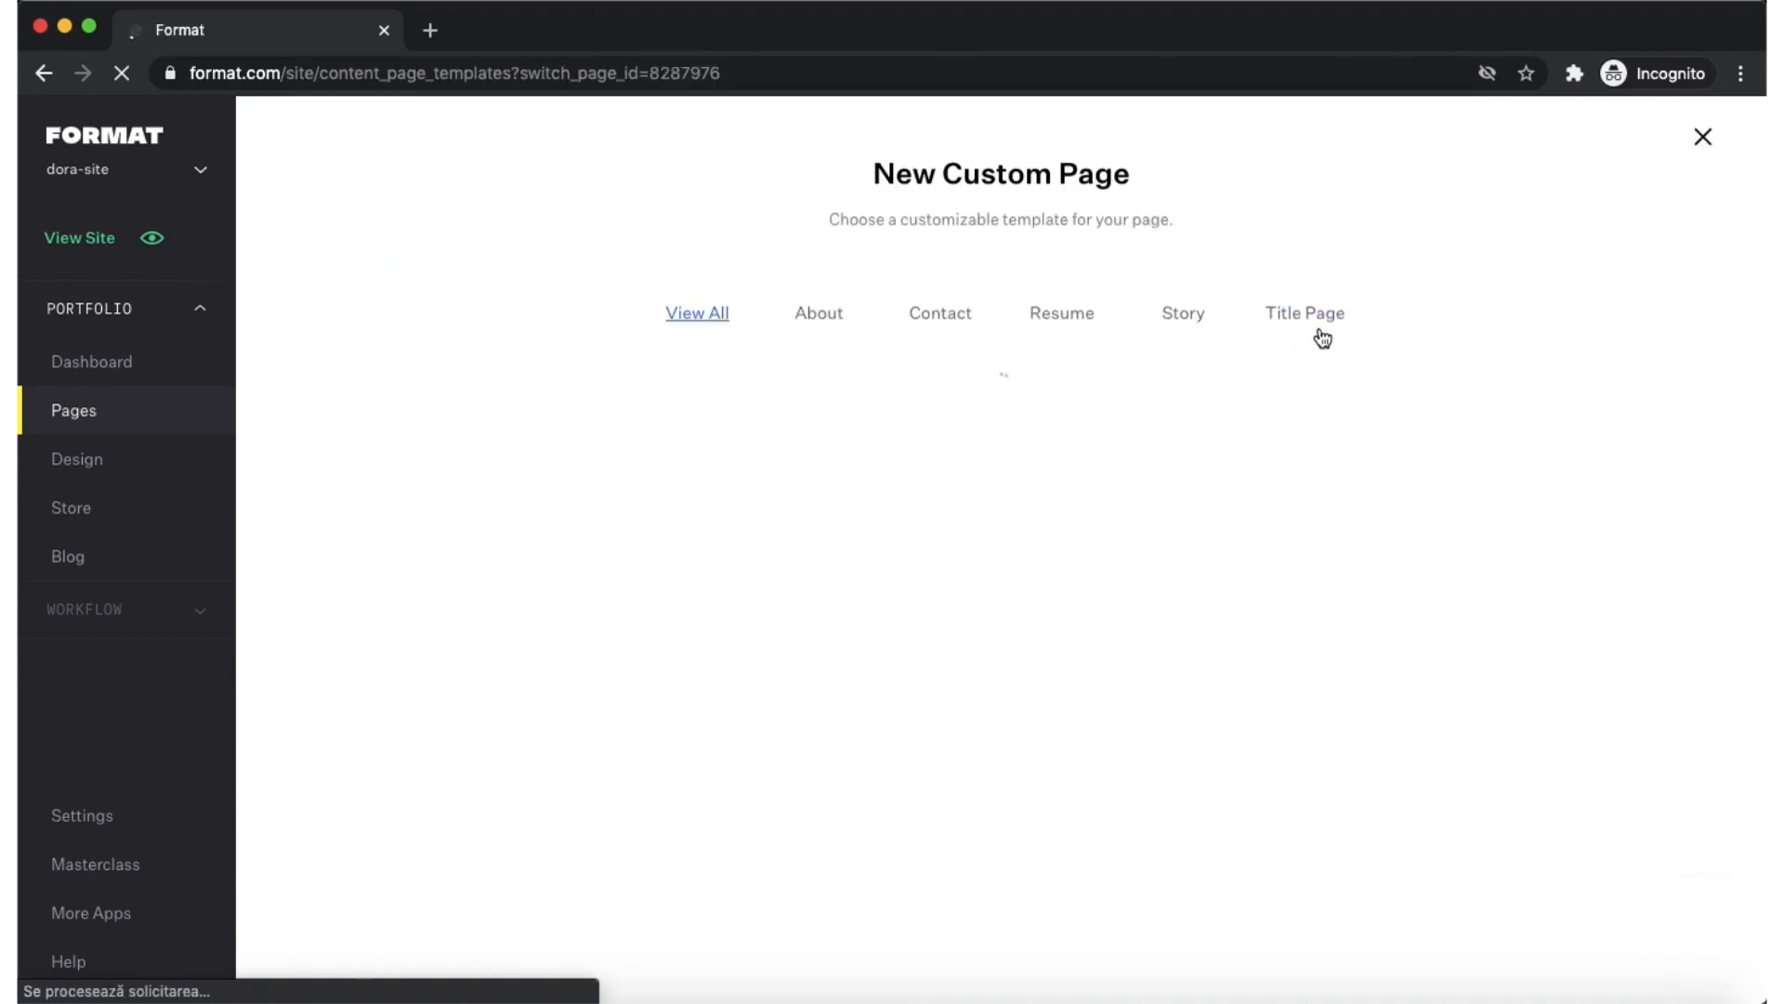
pyautogui.click(1286, 317)
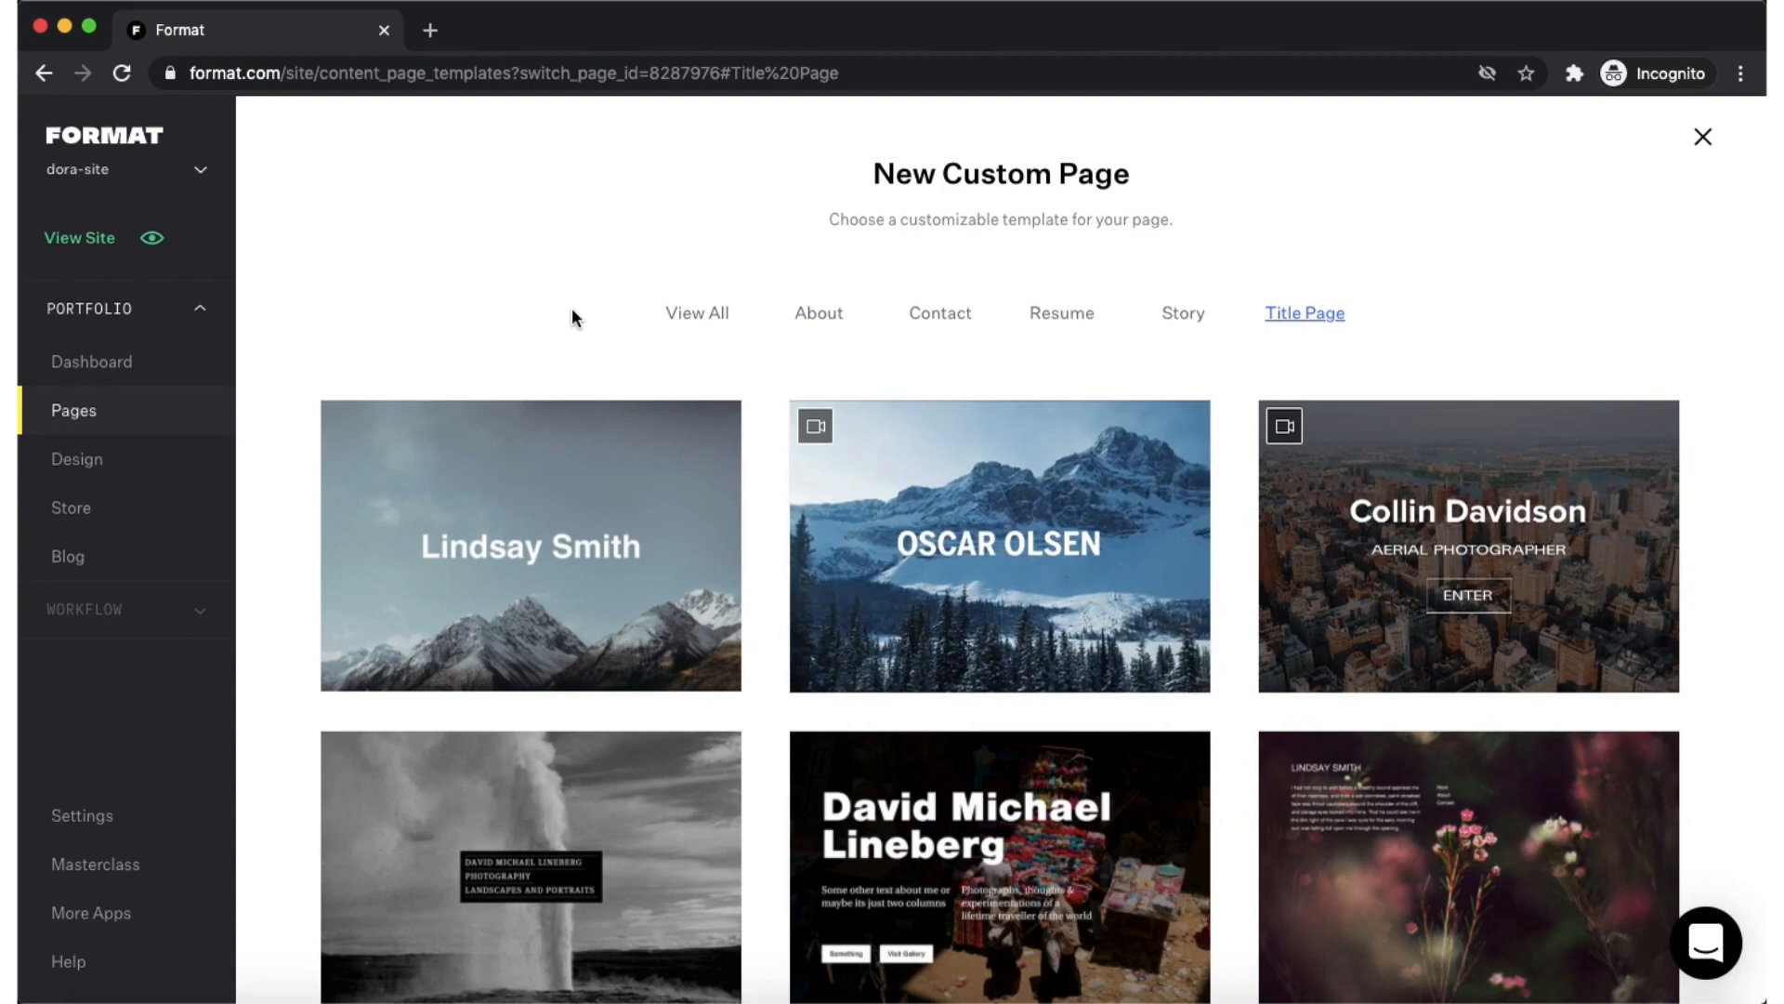
pyautogui.scroll(-5, 573, 310)
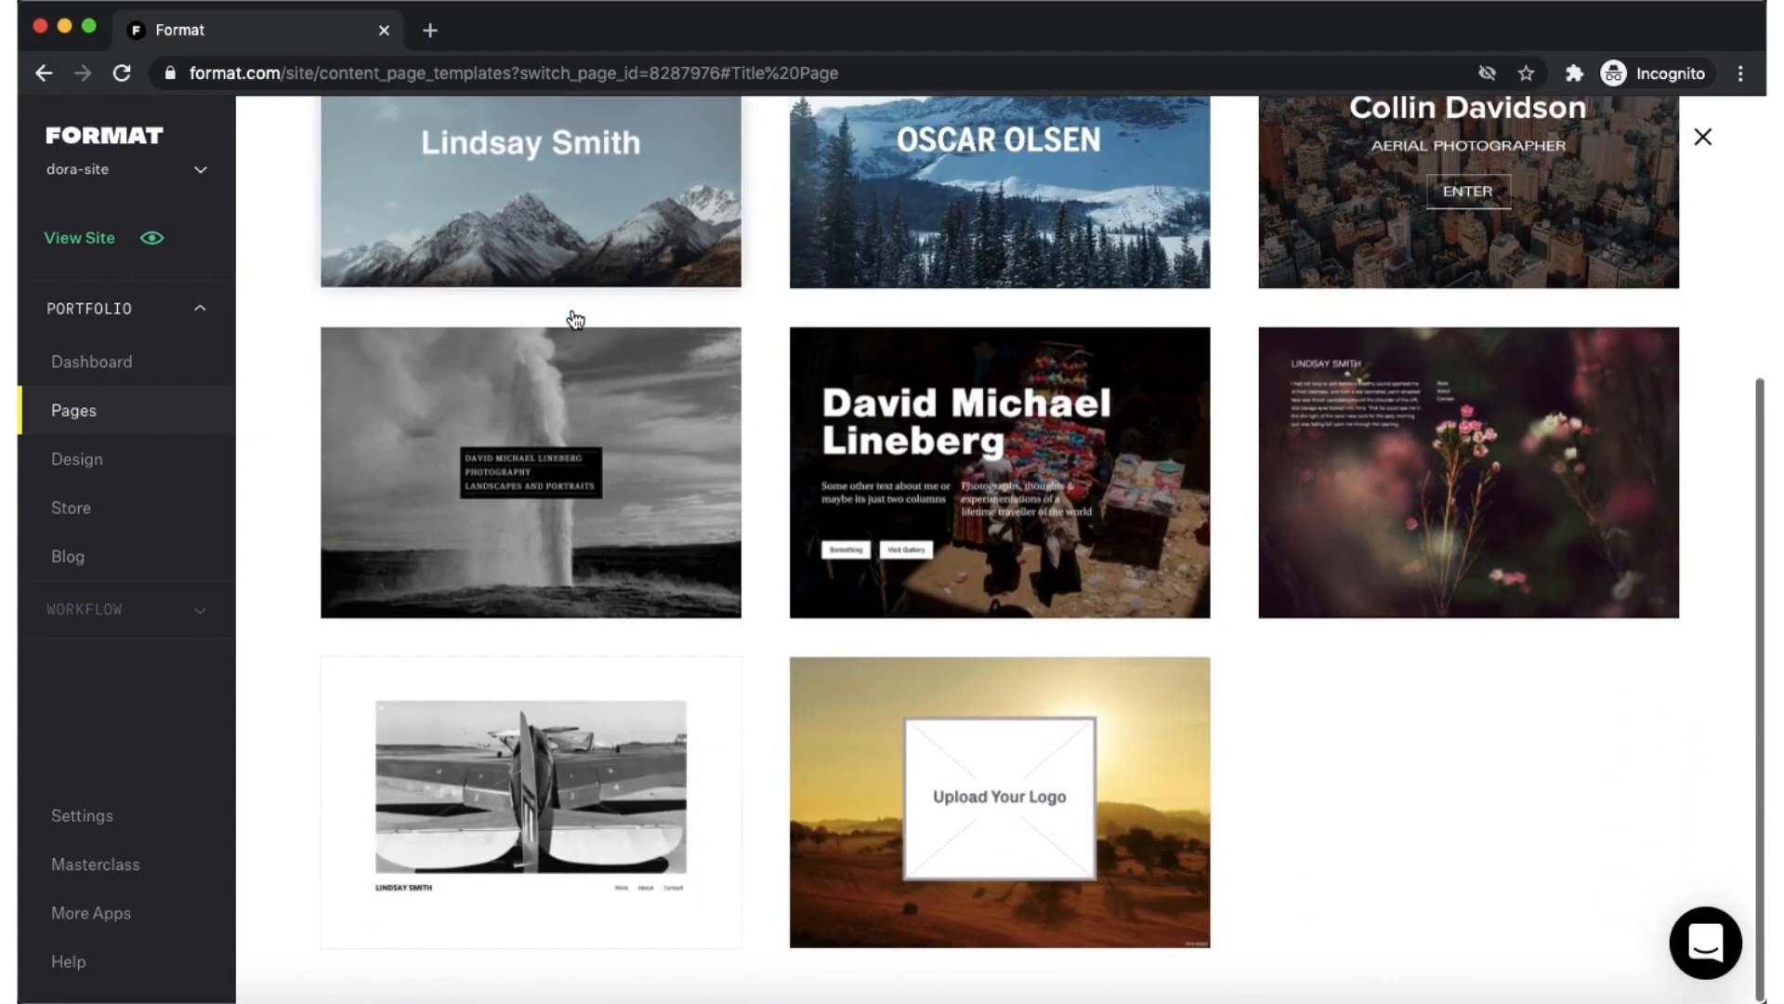
pyautogui.scroll(3, 573, 316)
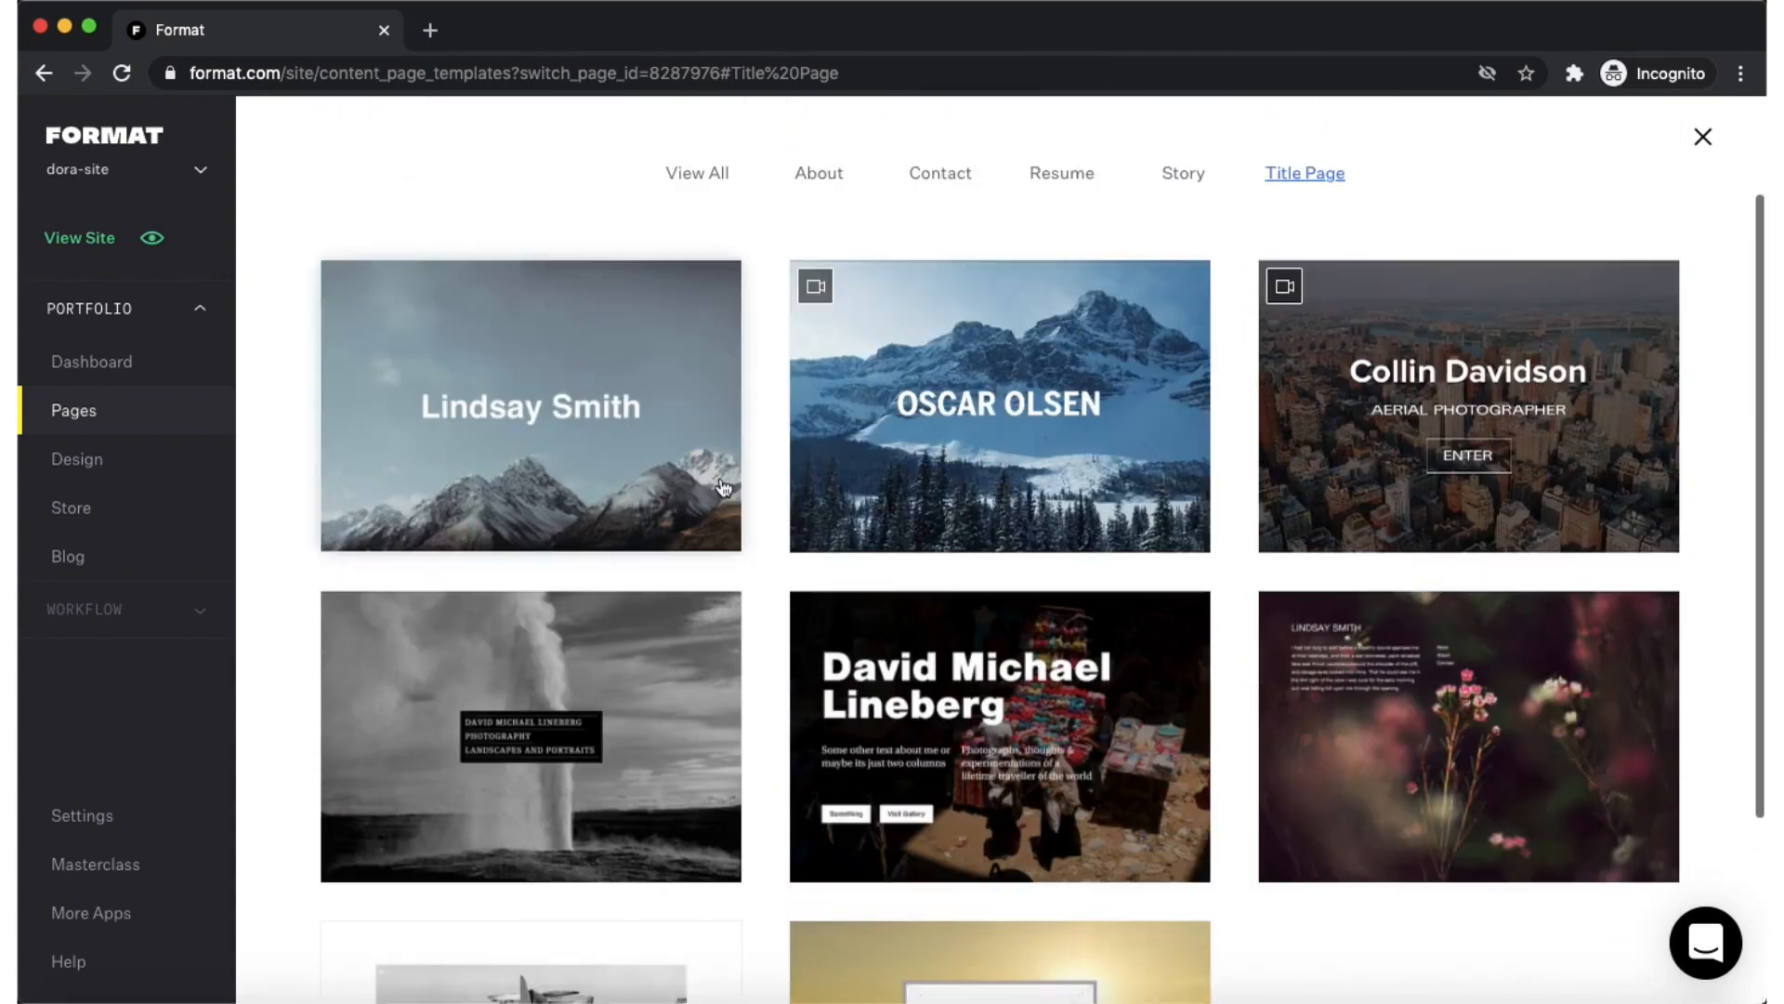
pyautogui.click(540, 414)
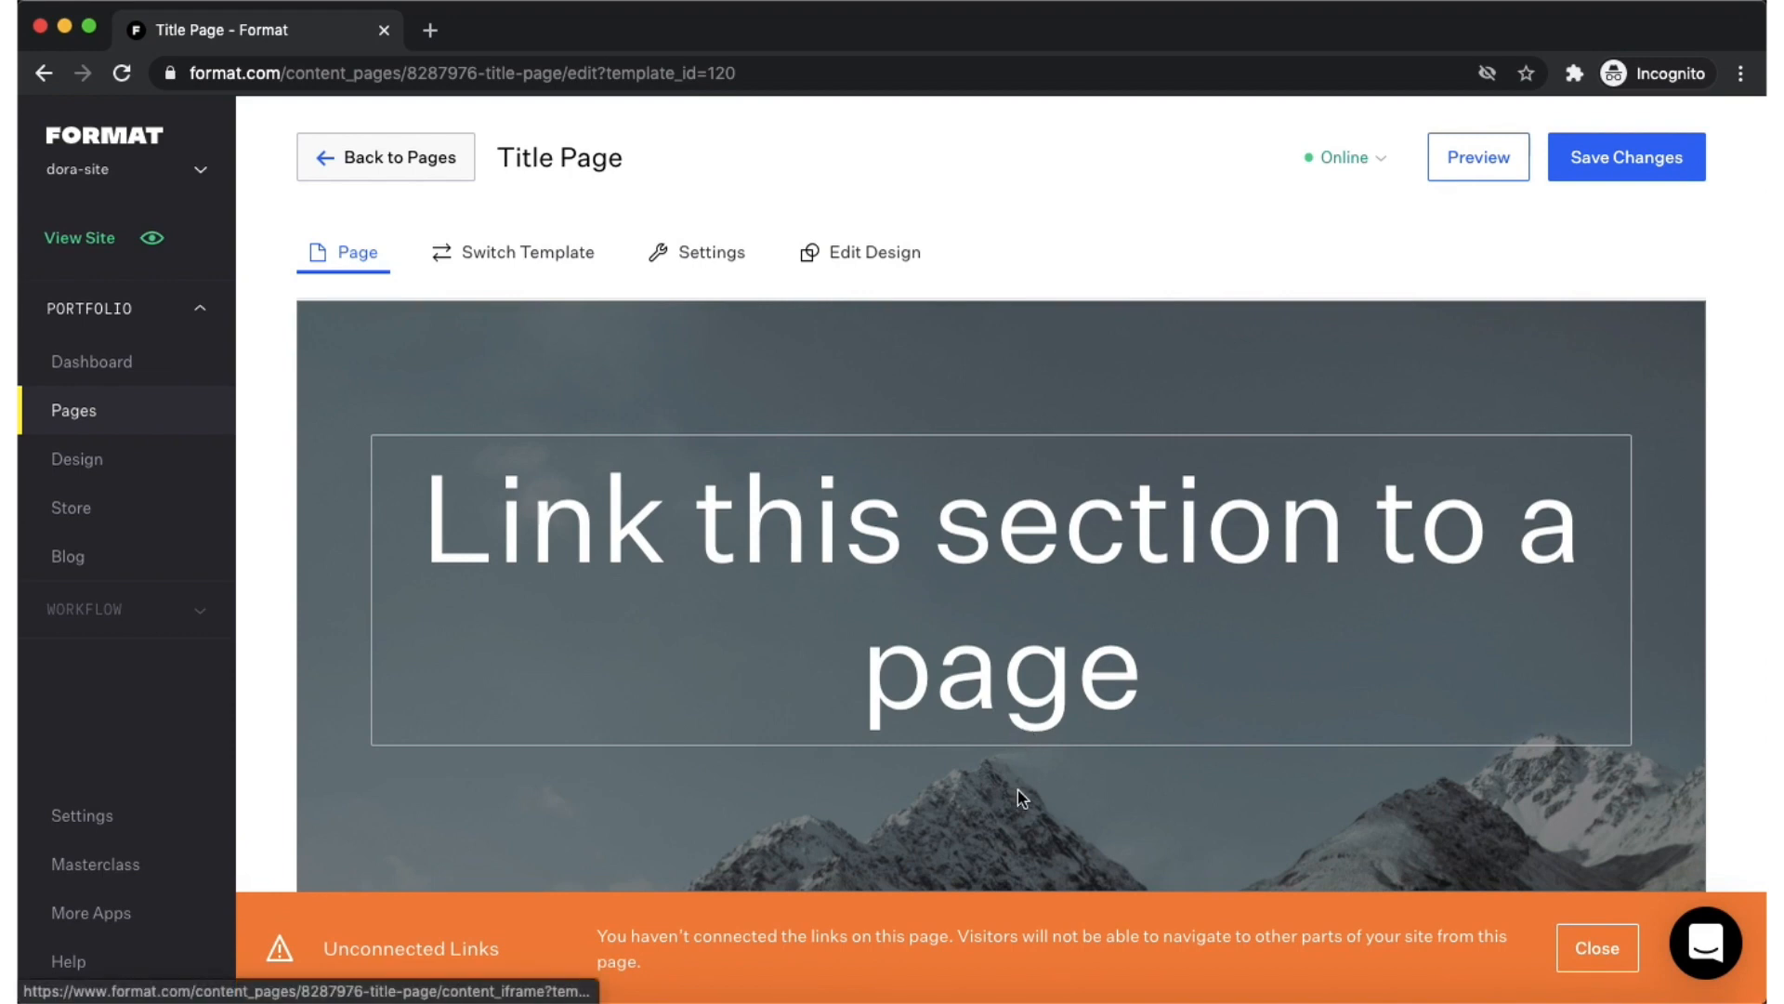
# Replace the section's background with the image DSC02867_JPG imported from the site's Gallery I page.
pyautogui.click(1018, 789)
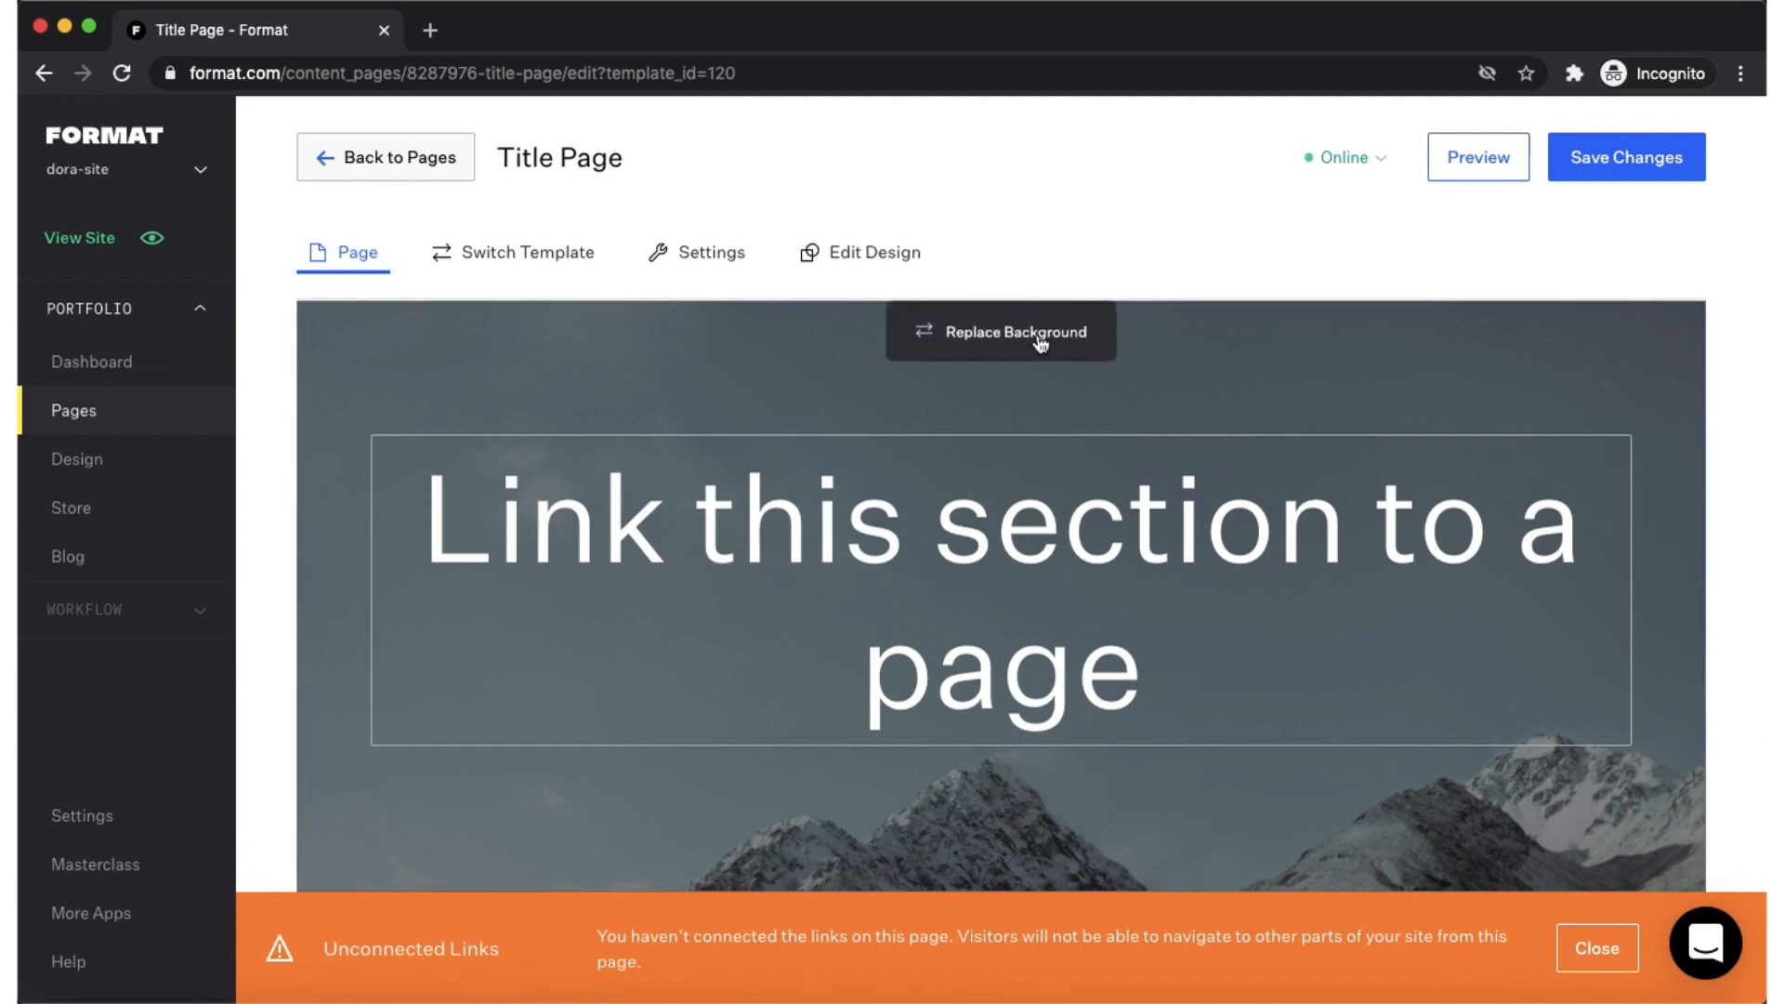
pyautogui.click(979, 352)
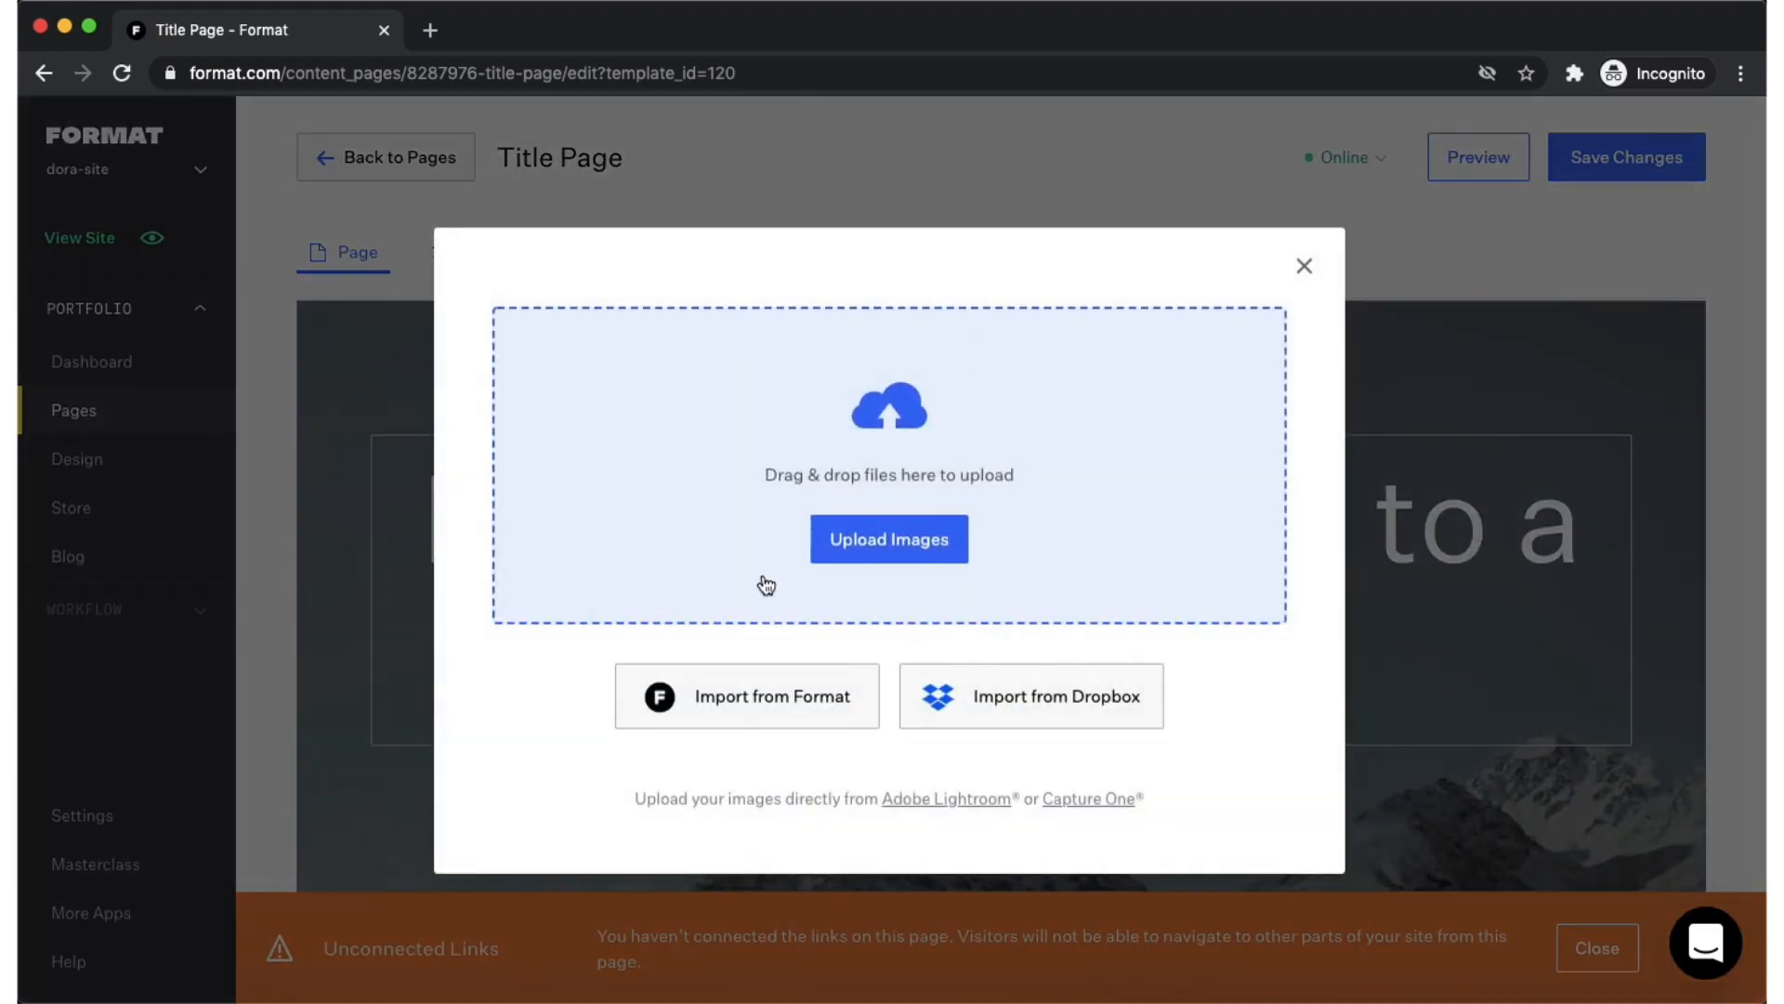
pyautogui.click(740, 706)
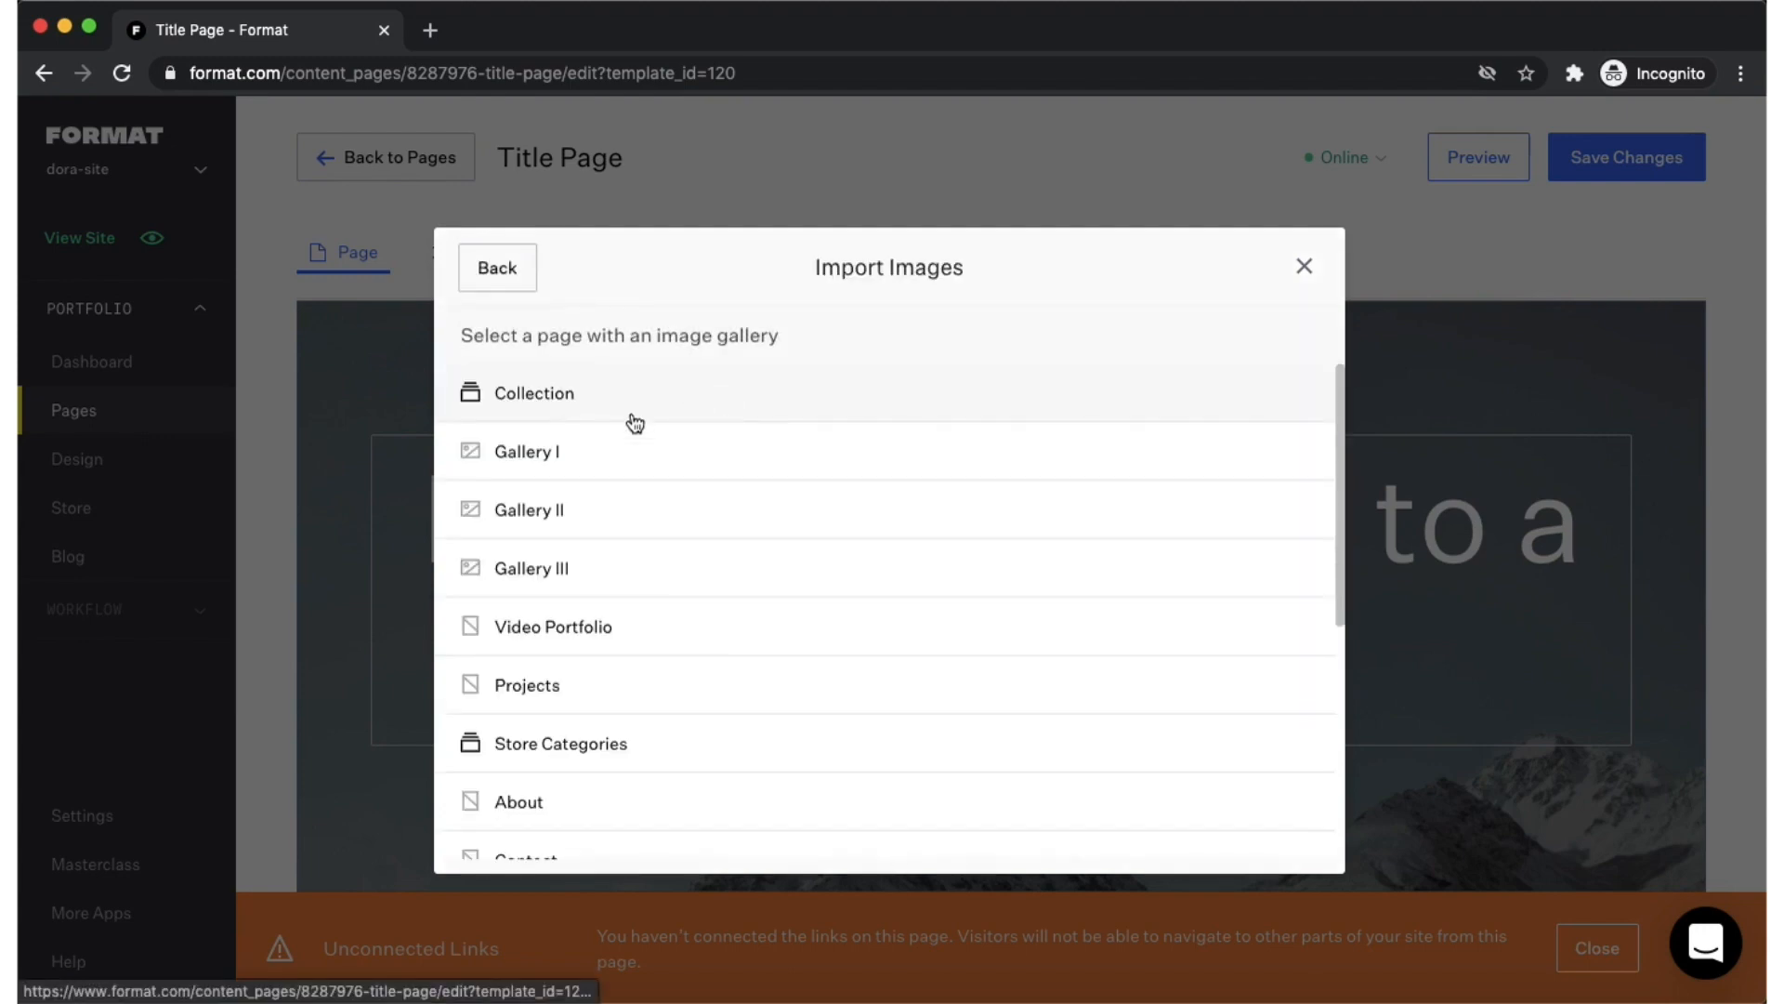
pyautogui.click(560, 453)
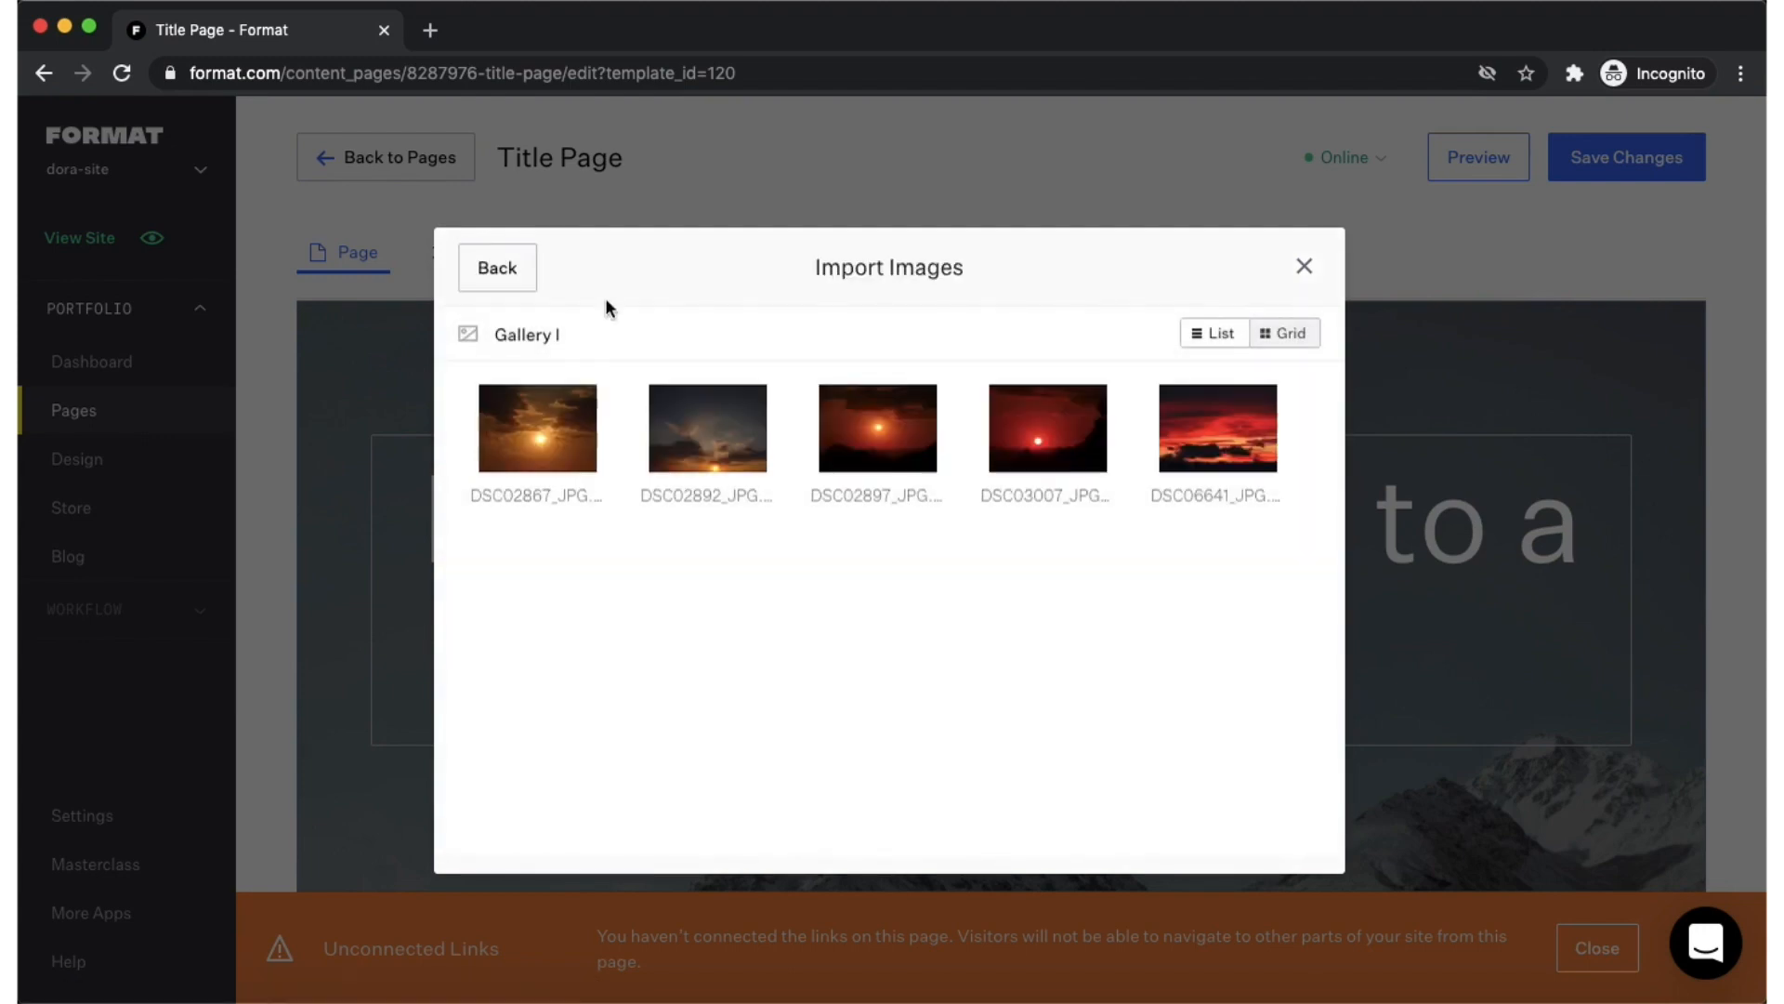
pyautogui.click(538, 437)
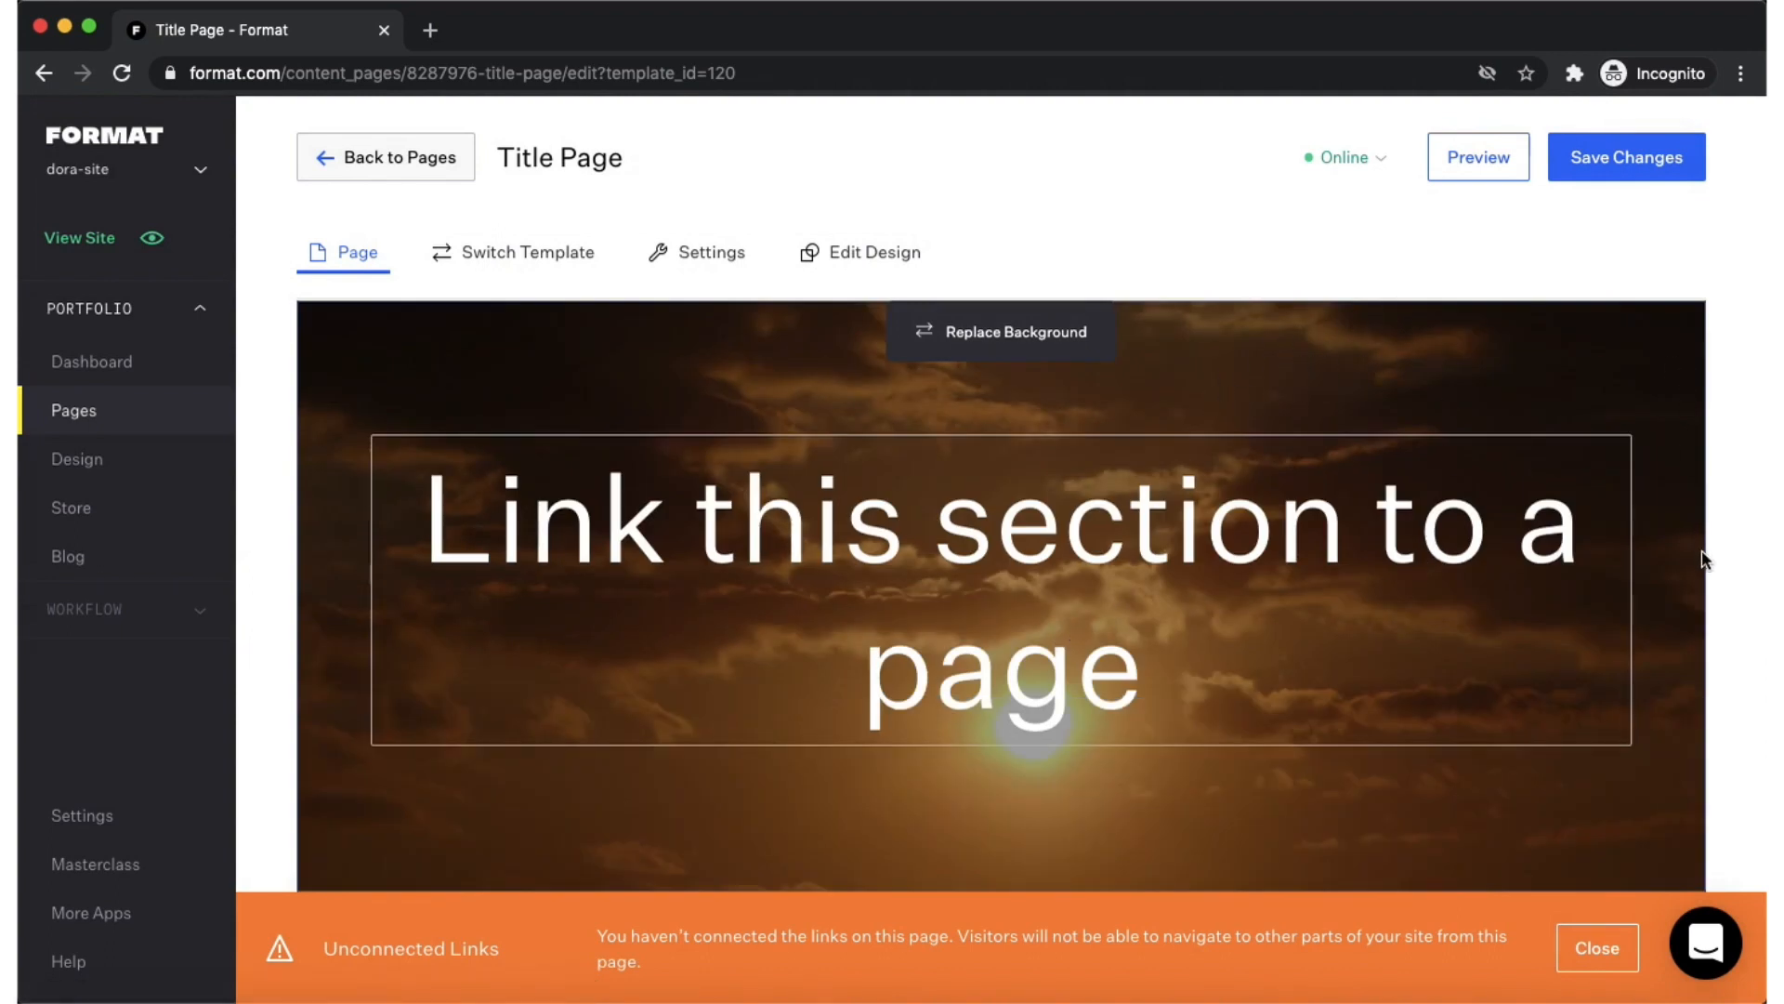
# Replace the placeholder heading over the background image with the text "Title Page".
pyautogui.click(1042, 734)
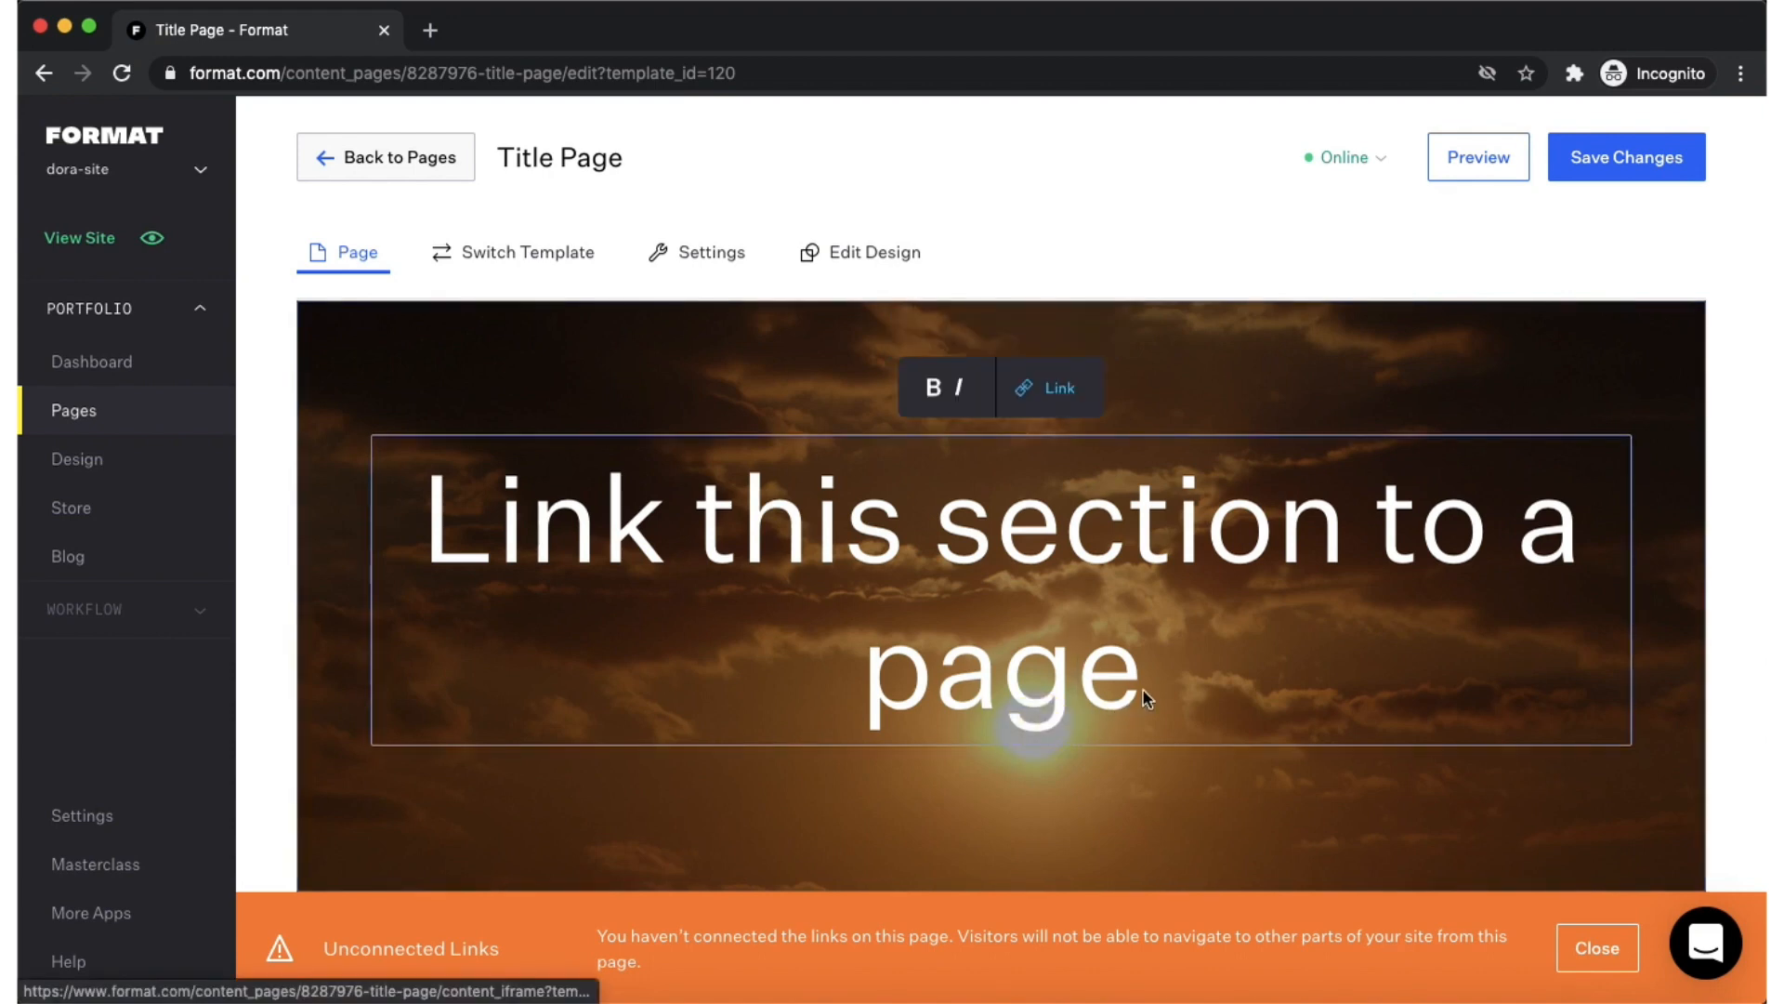
pyautogui.moveTo(1141, 688); pyautogui.dragTo(449, 570)
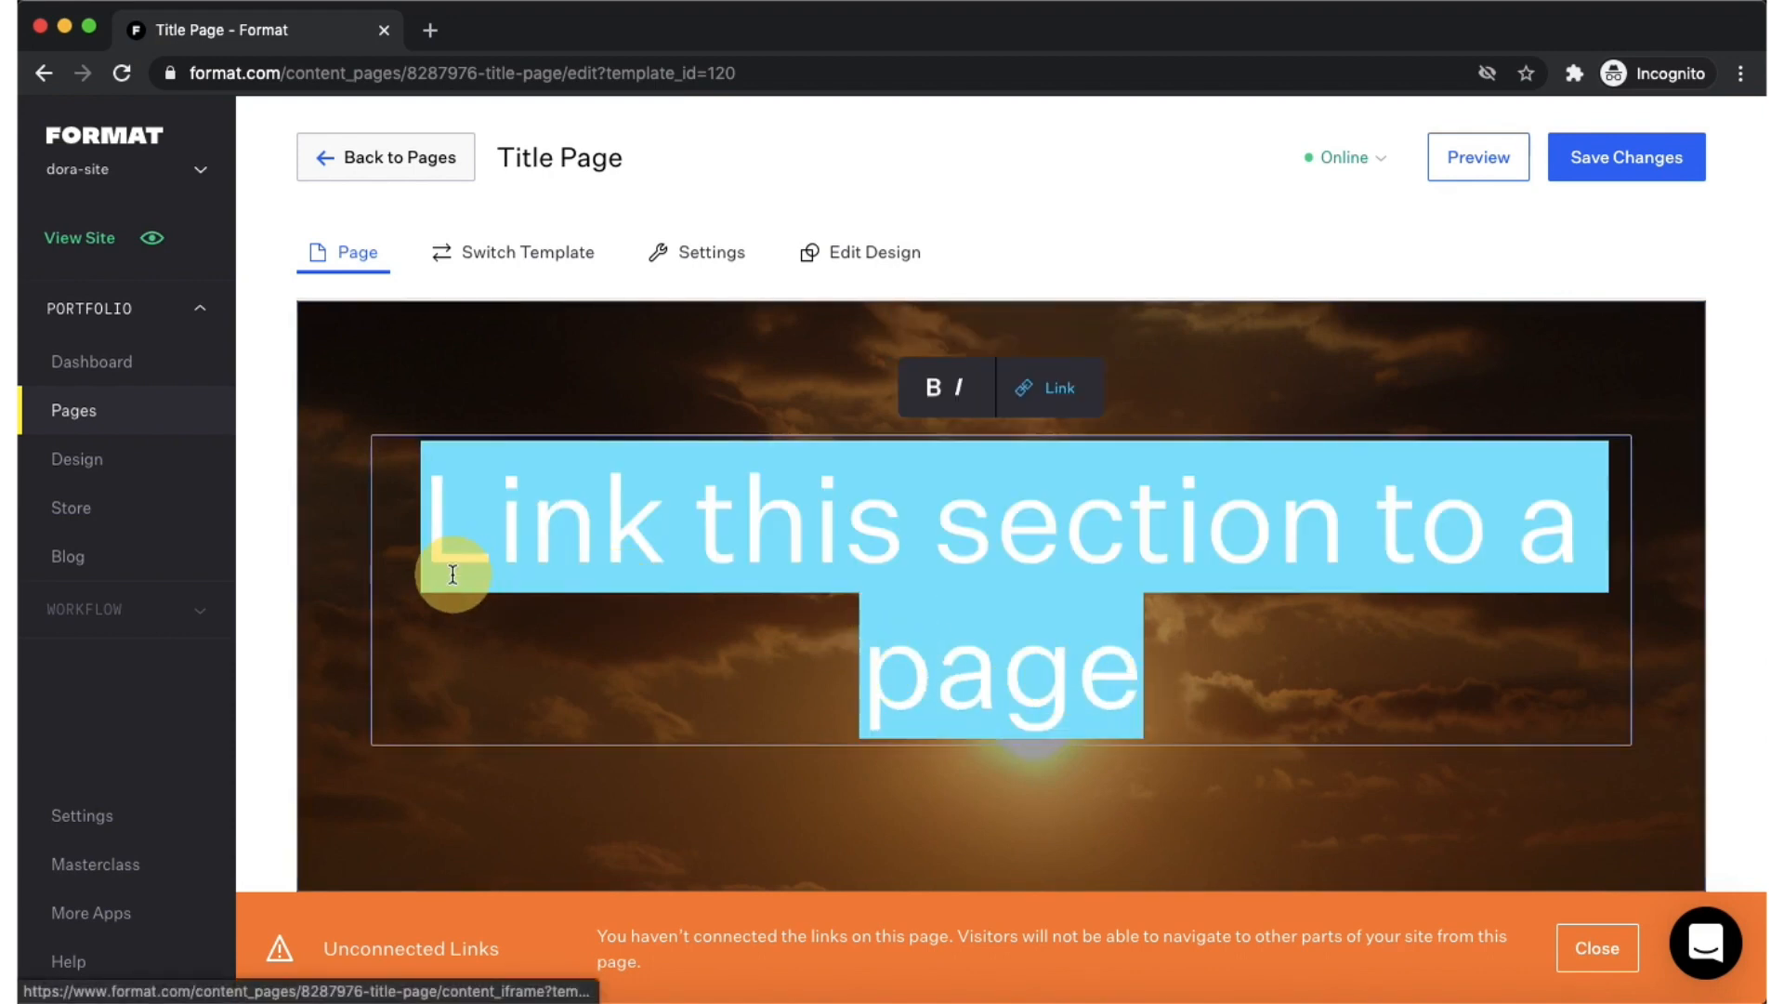
pyautogui.press('BackSpace')
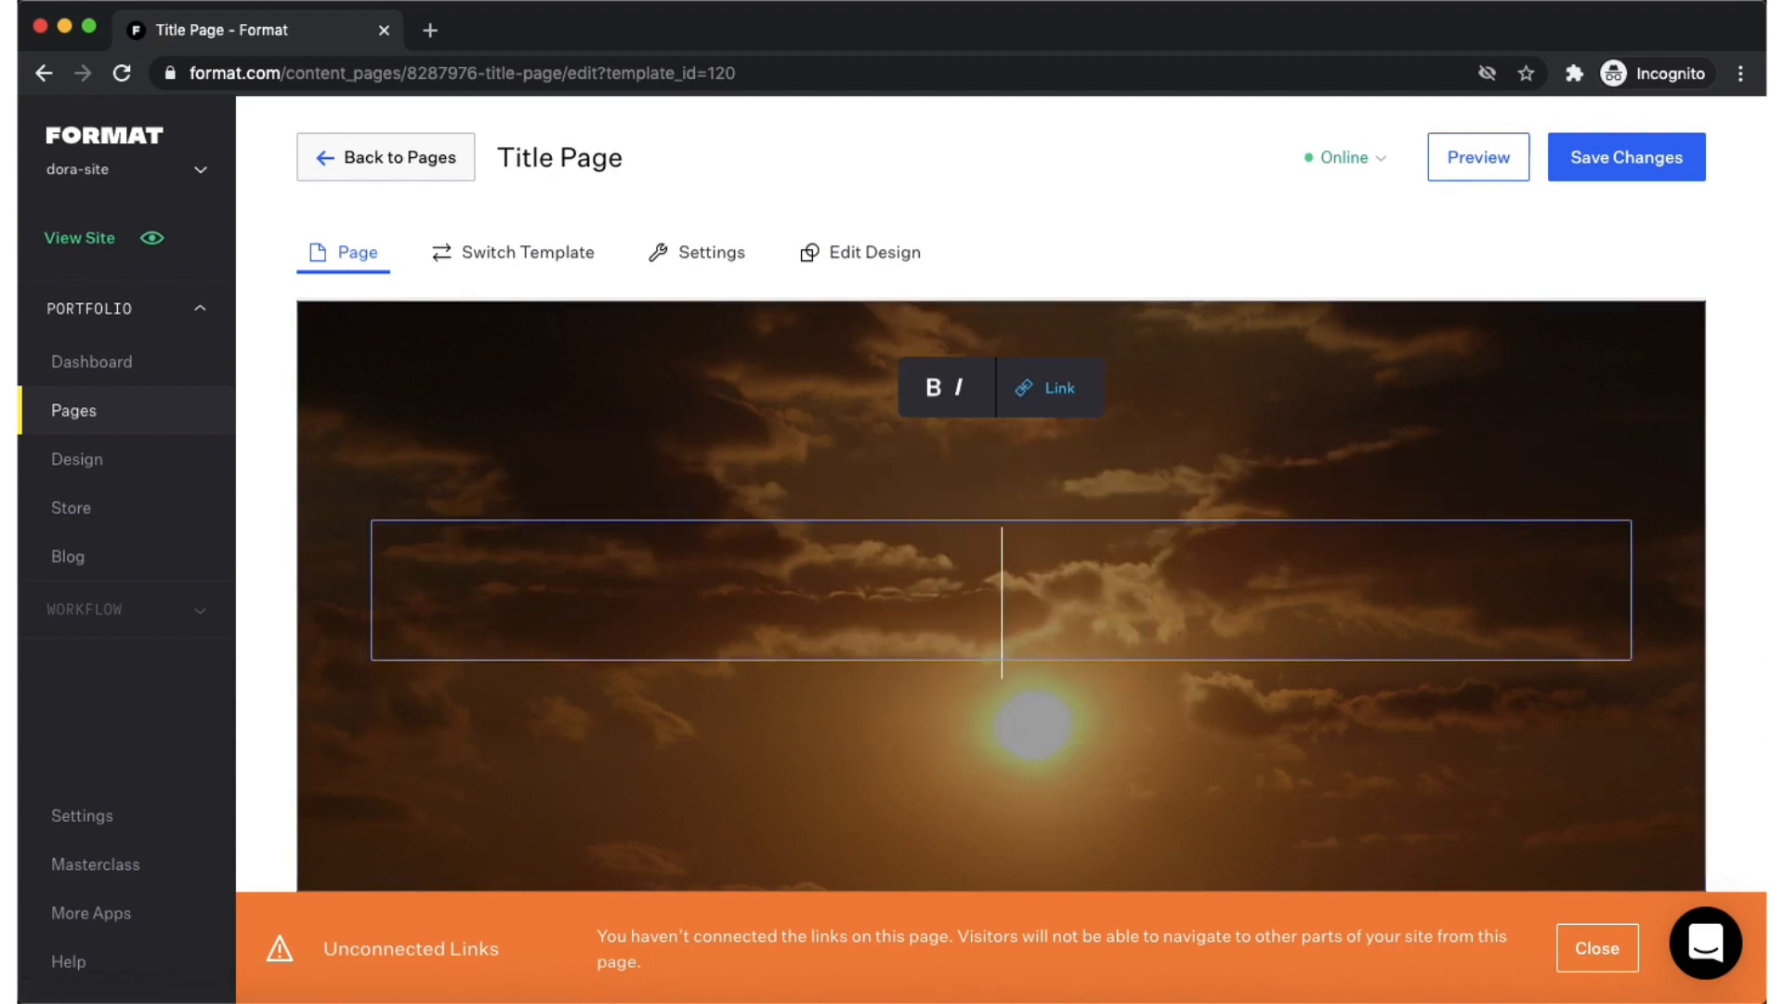
pyautogui.write('Title')
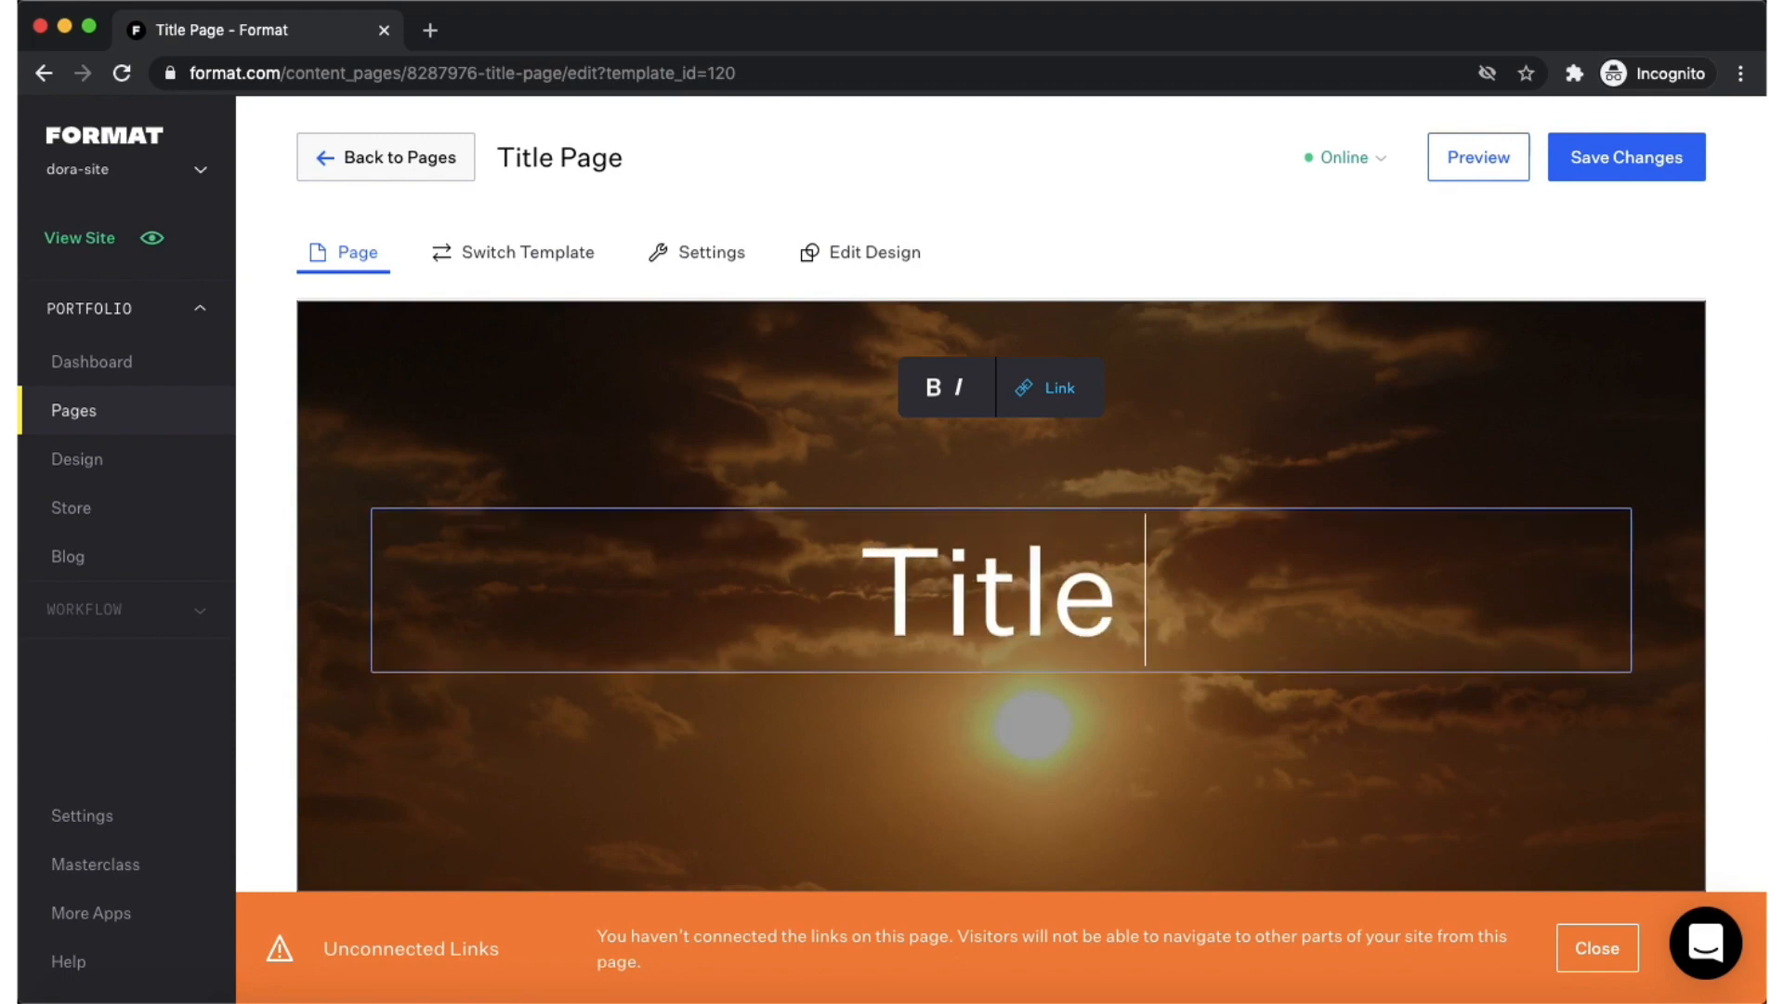
pyautogui.write(' Page')
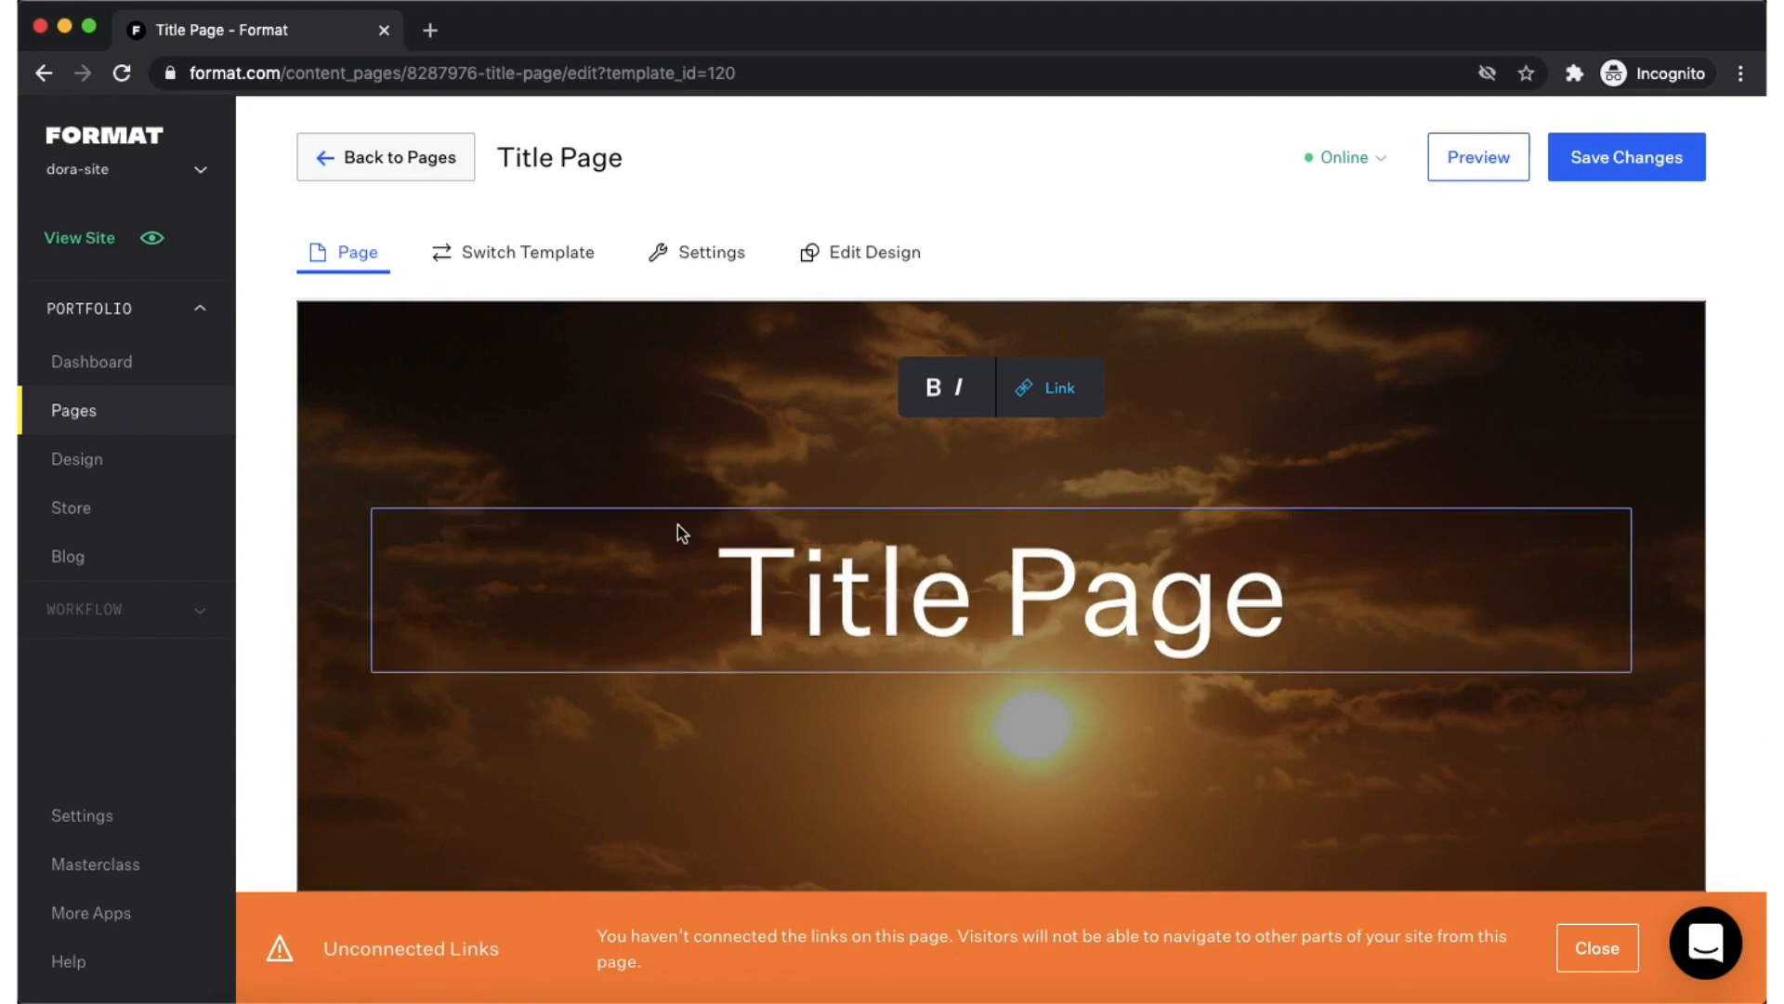
# Link the "Title Page" heading to the Gallery II page and save the page changes.
pyautogui.click(1055, 394)
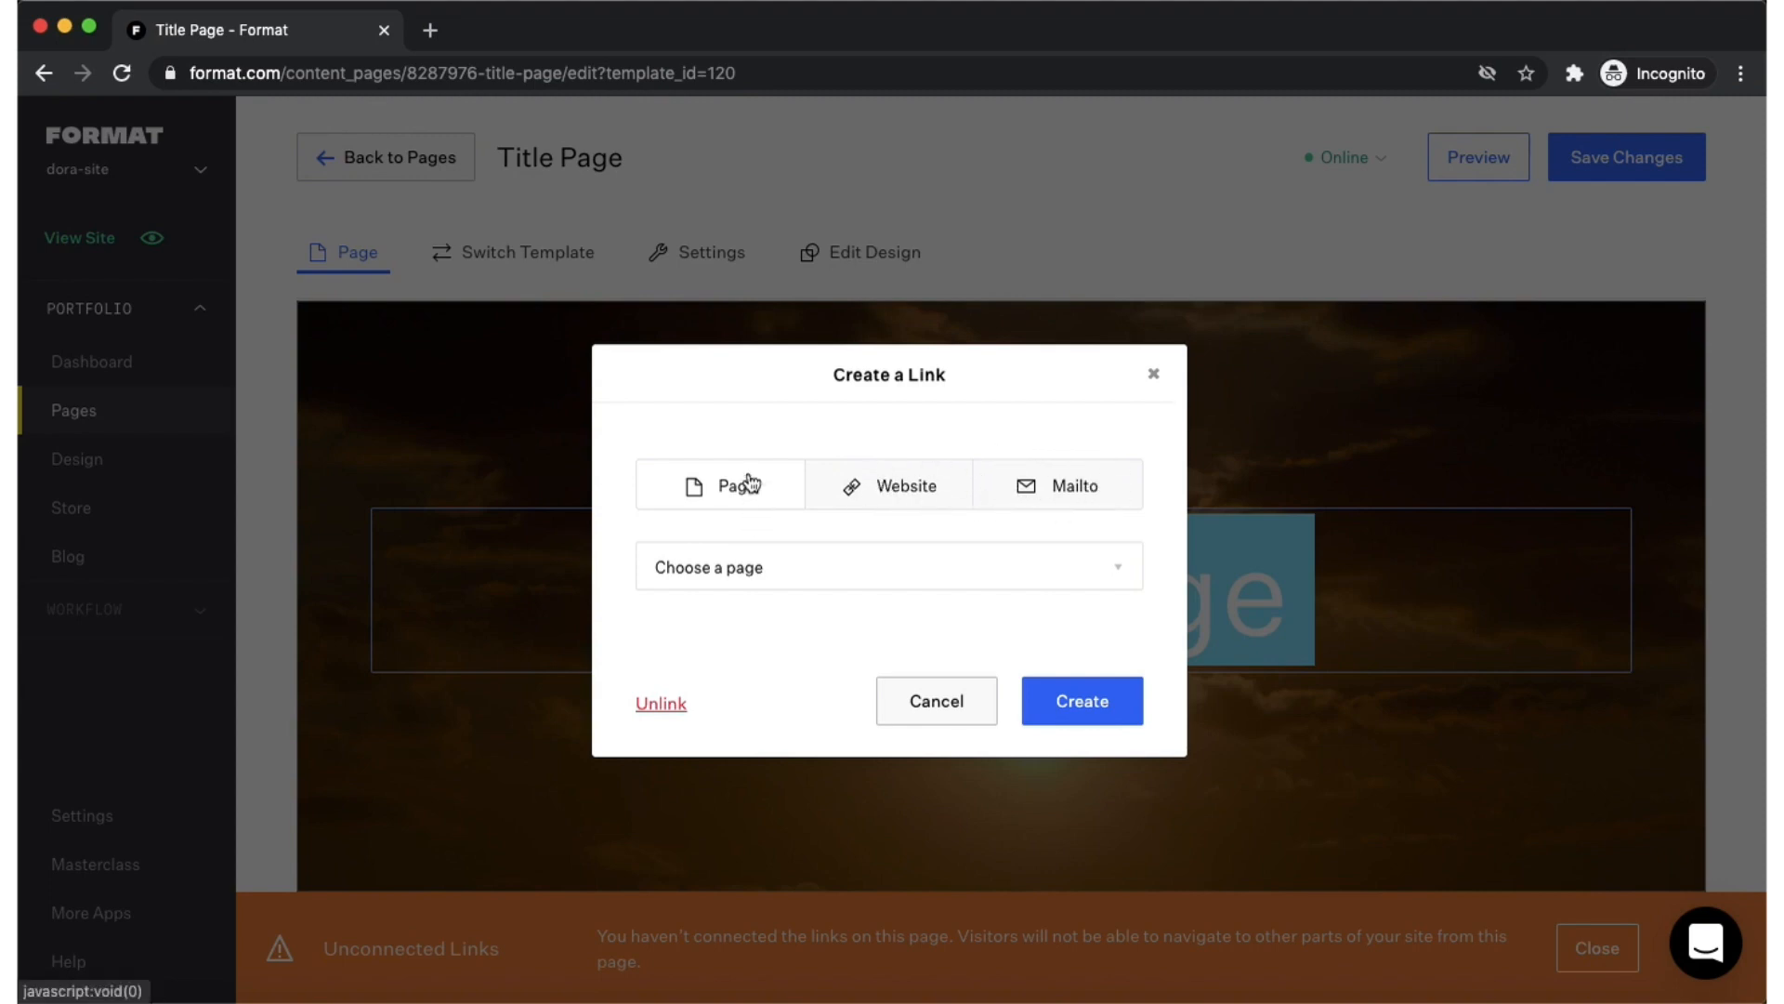
pyautogui.click(725, 571)
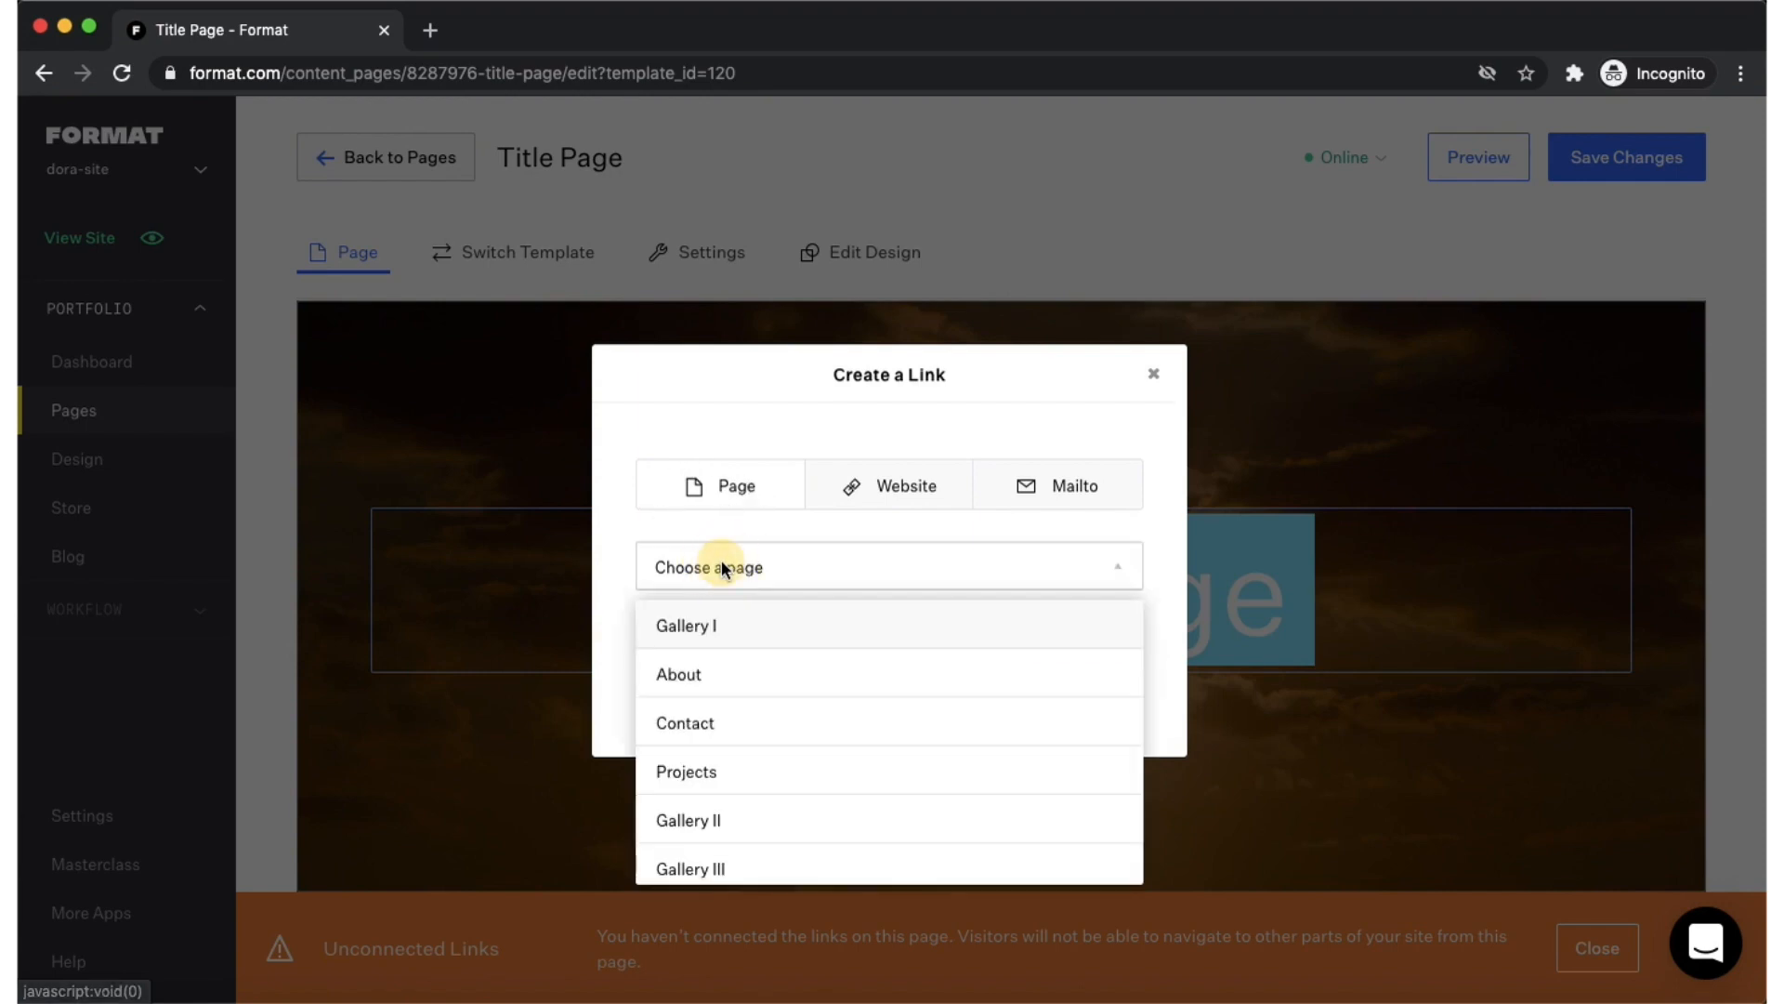
pyautogui.click(705, 817)
pyautogui.click(1073, 708)
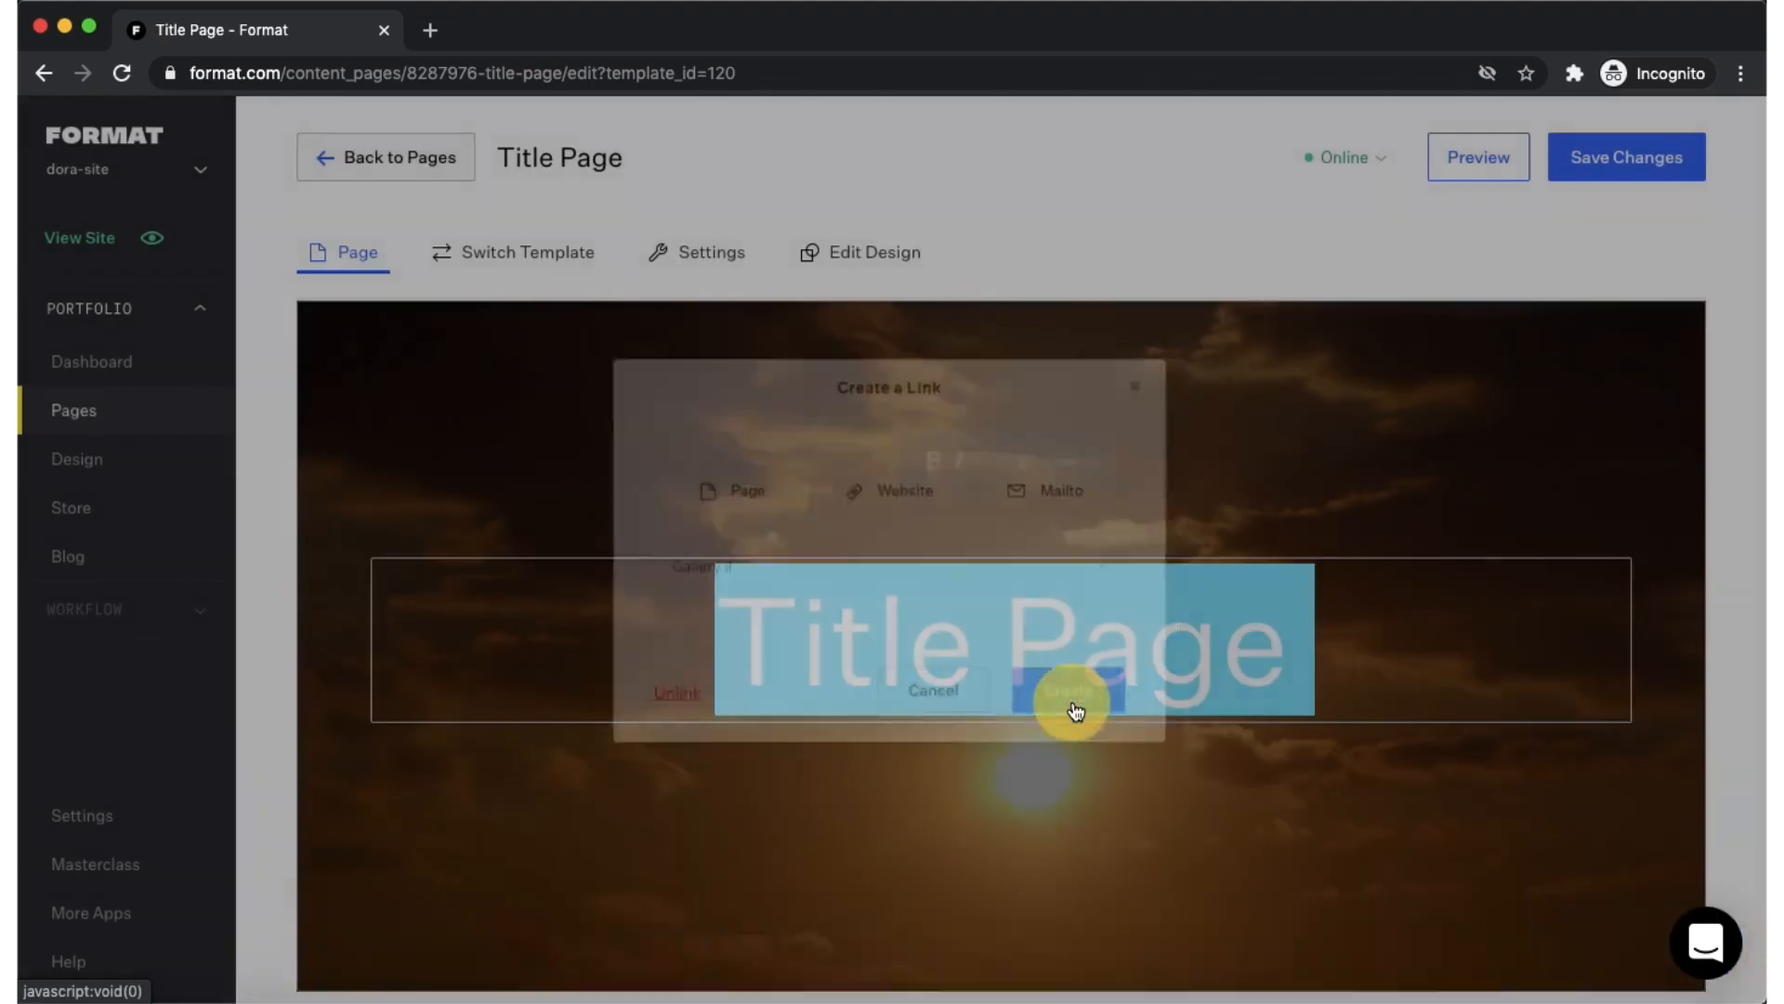
pyautogui.click(1397, 630)
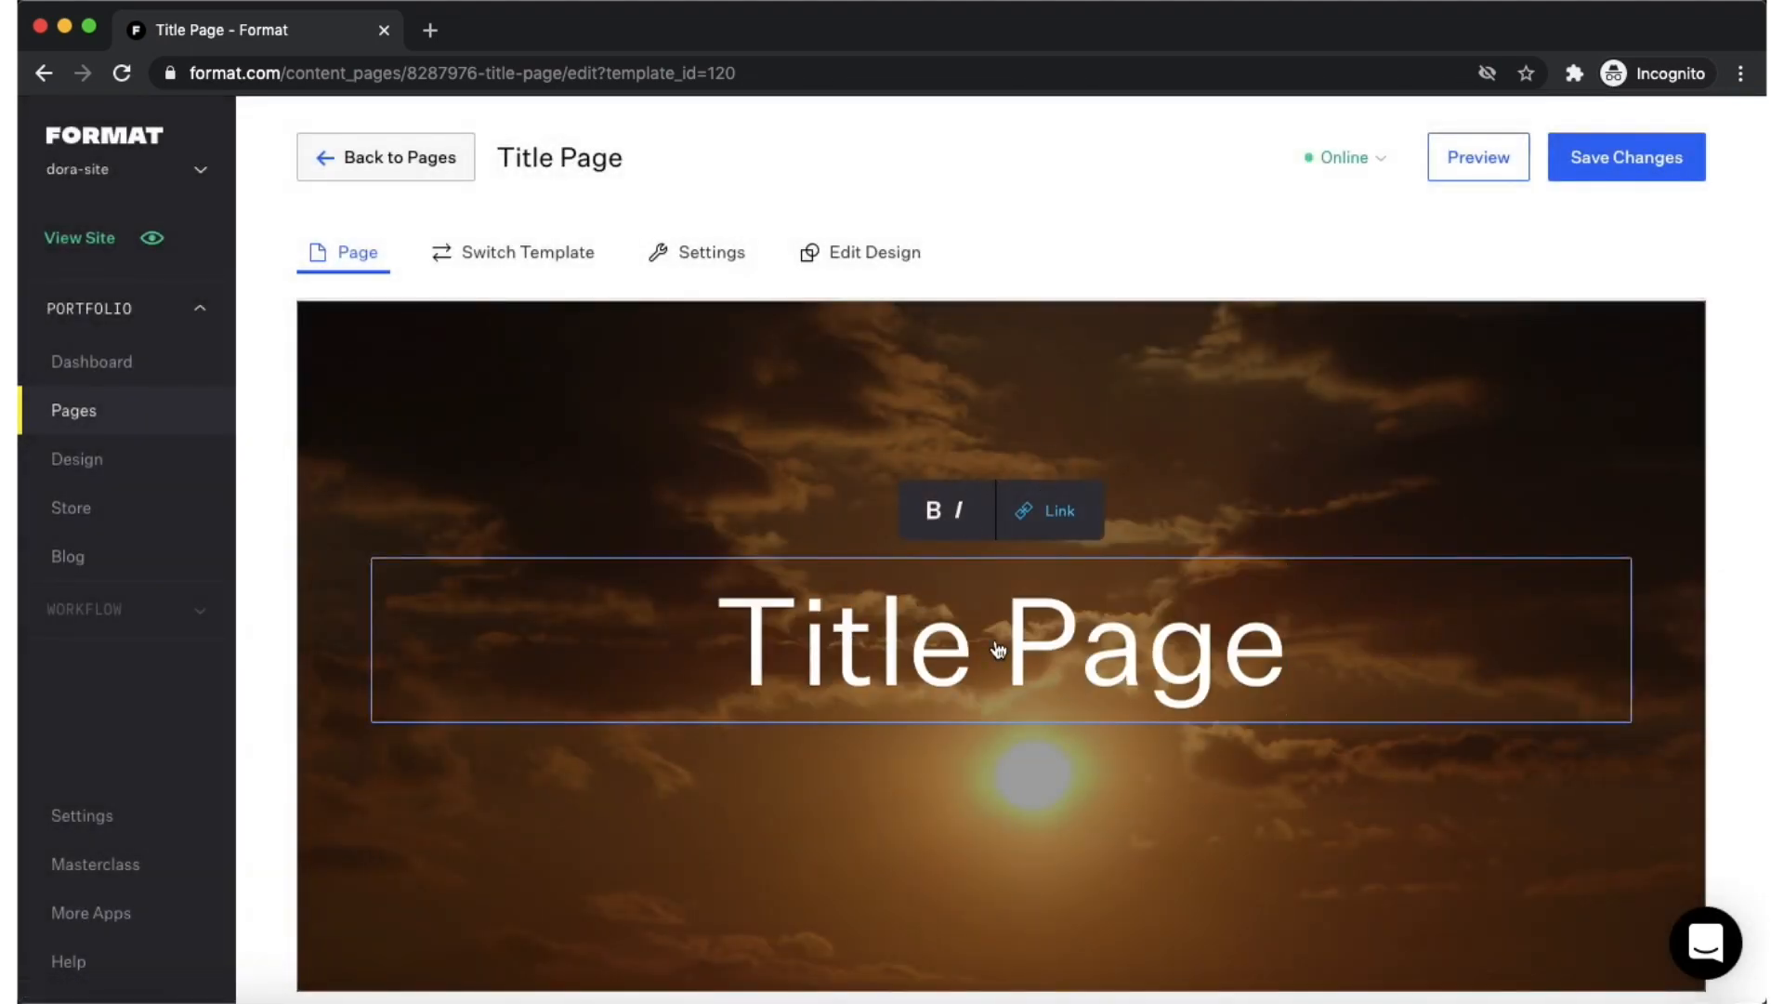
pyautogui.click(1650, 155)
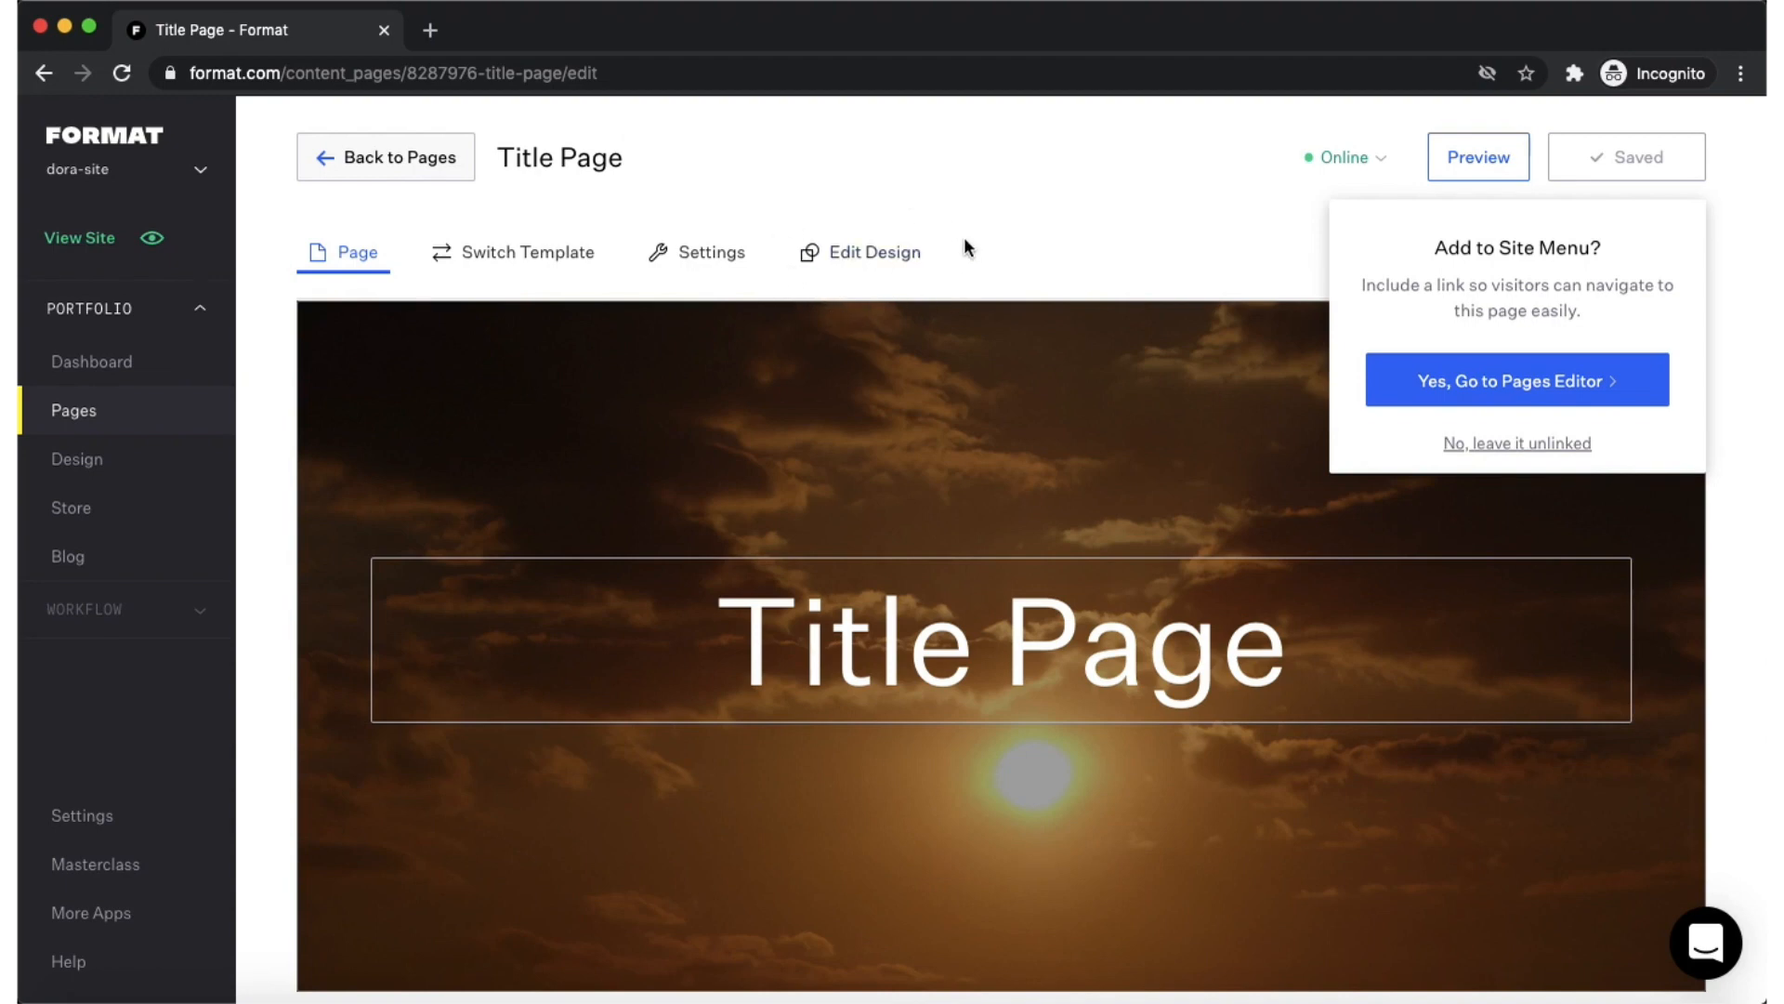
# Open the page's design customization and set the overlay opacity to 19%.
pyautogui.click(874, 257)
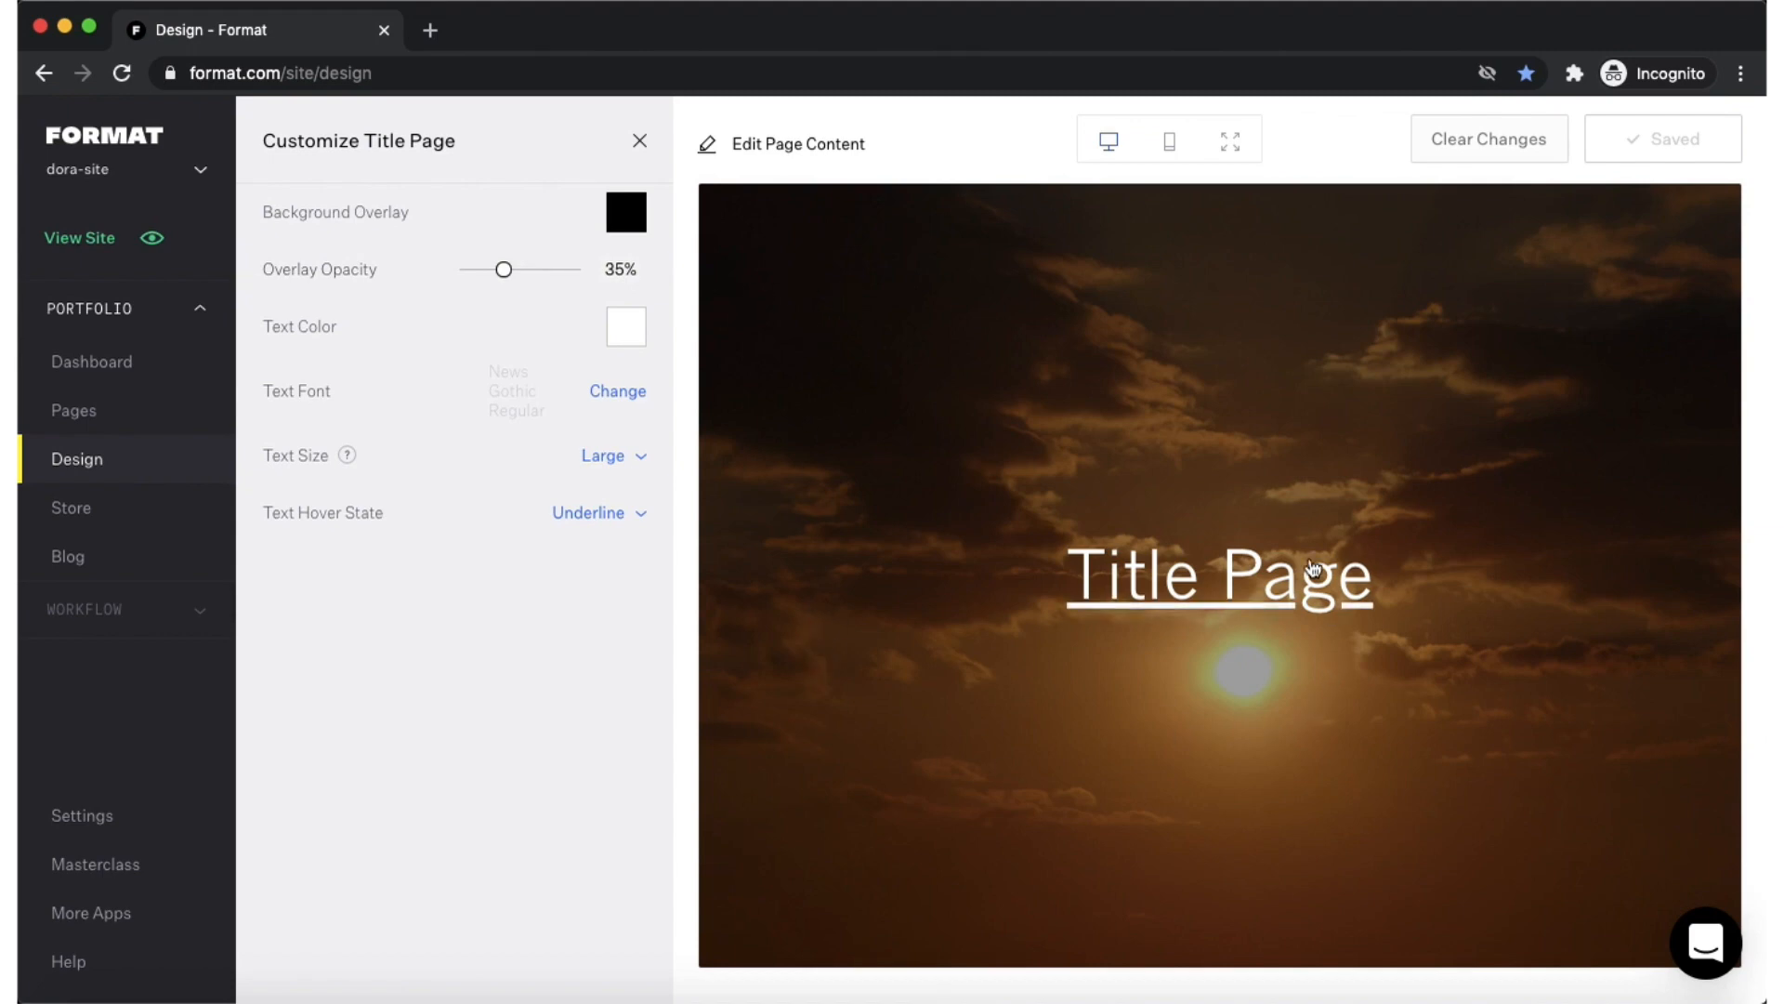
pyautogui.moveTo(505, 276); pyautogui.dragTo(480, 277)
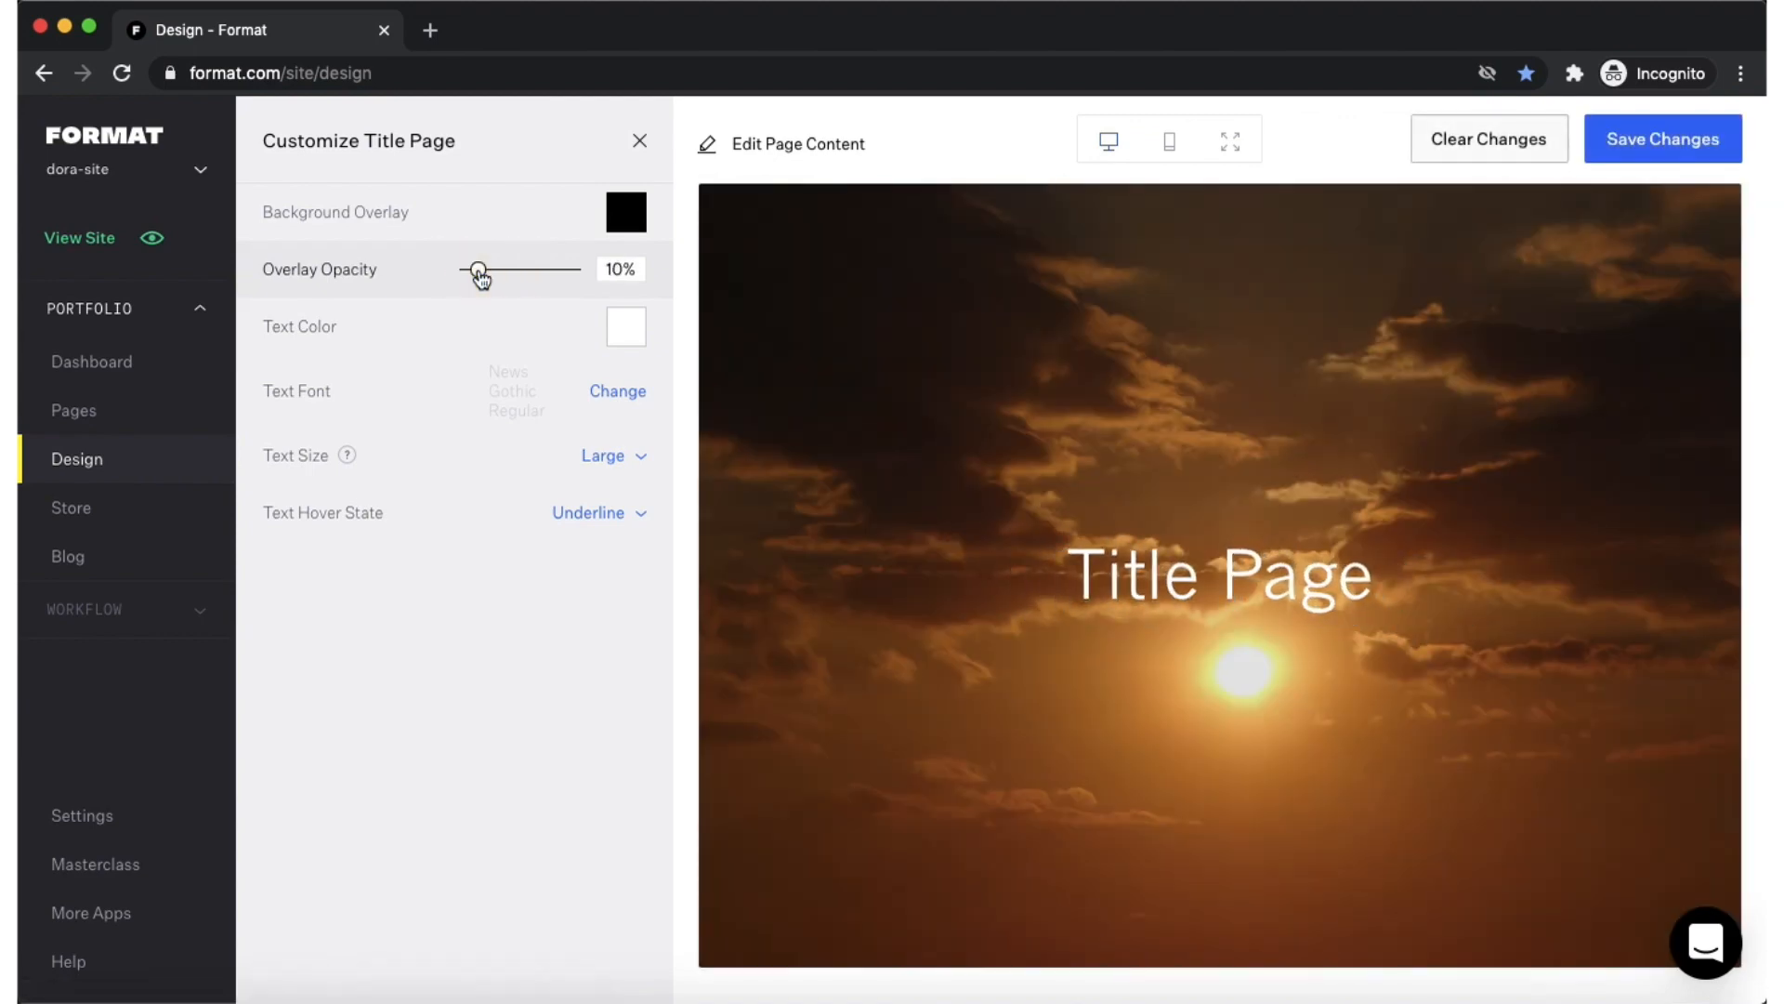
pyautogui.moveTo(476, 273); pyautogui.dragTo(442, 269)
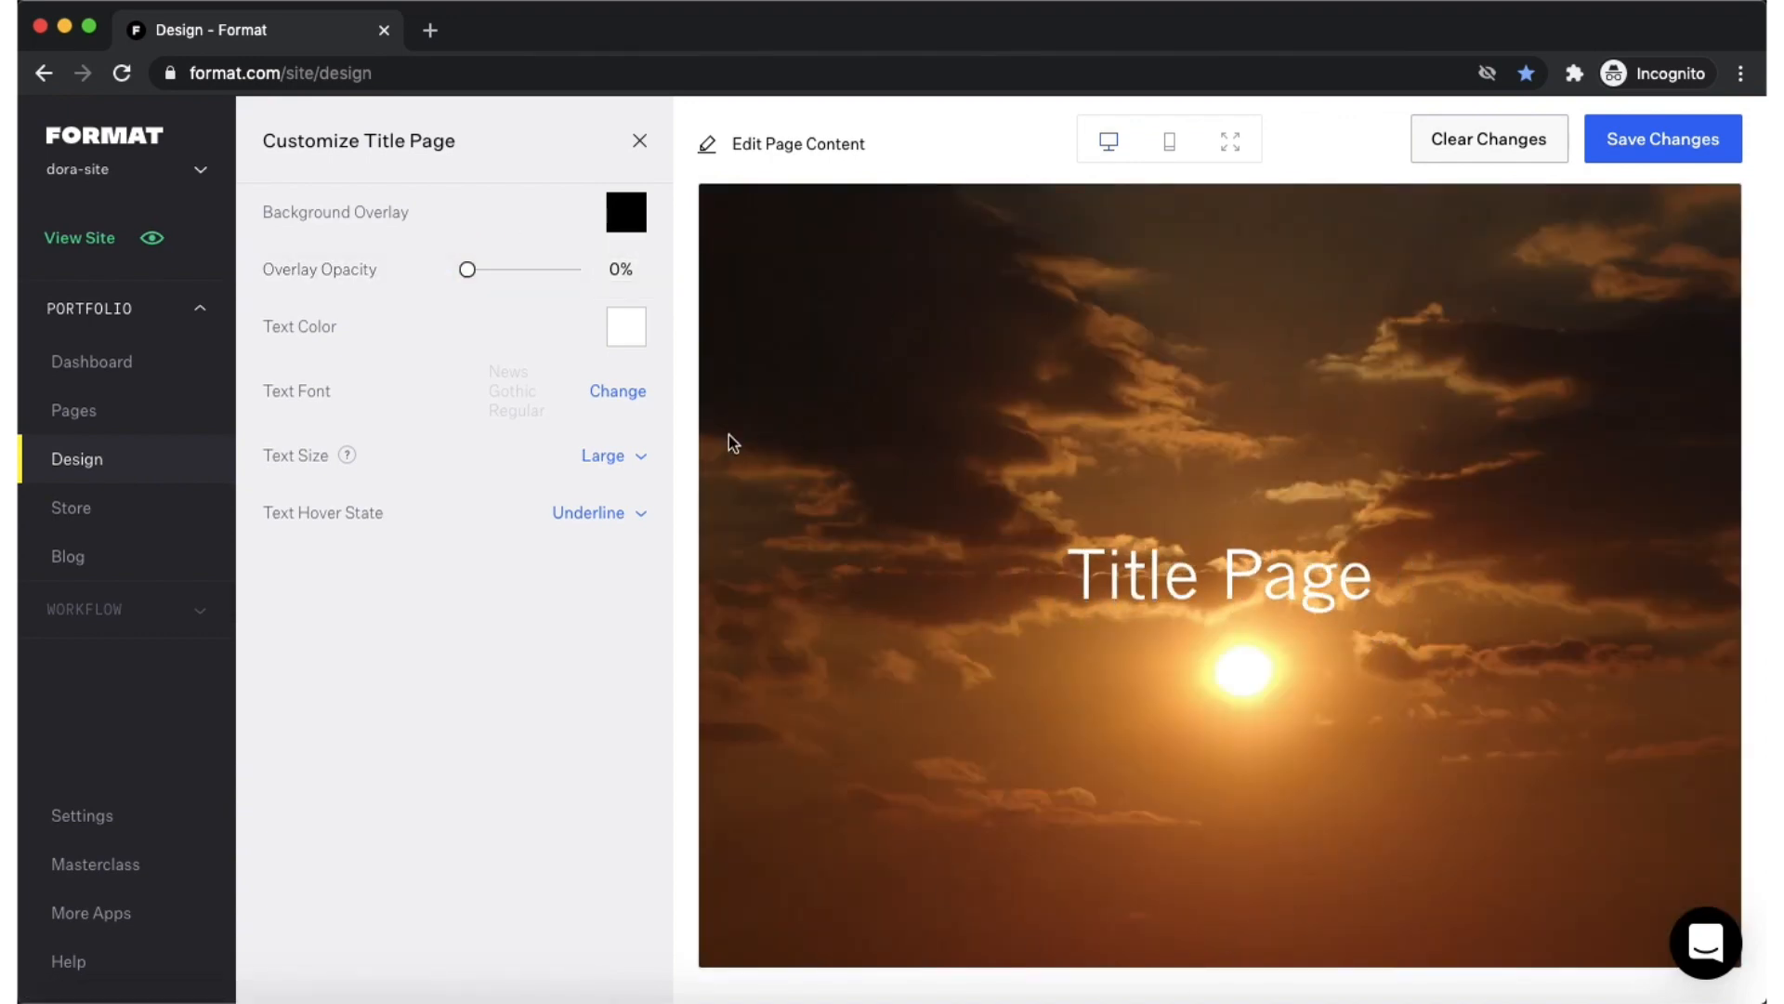
pyautogui.moveTo(469, 270); pyautogui.dragTo(488, 271)
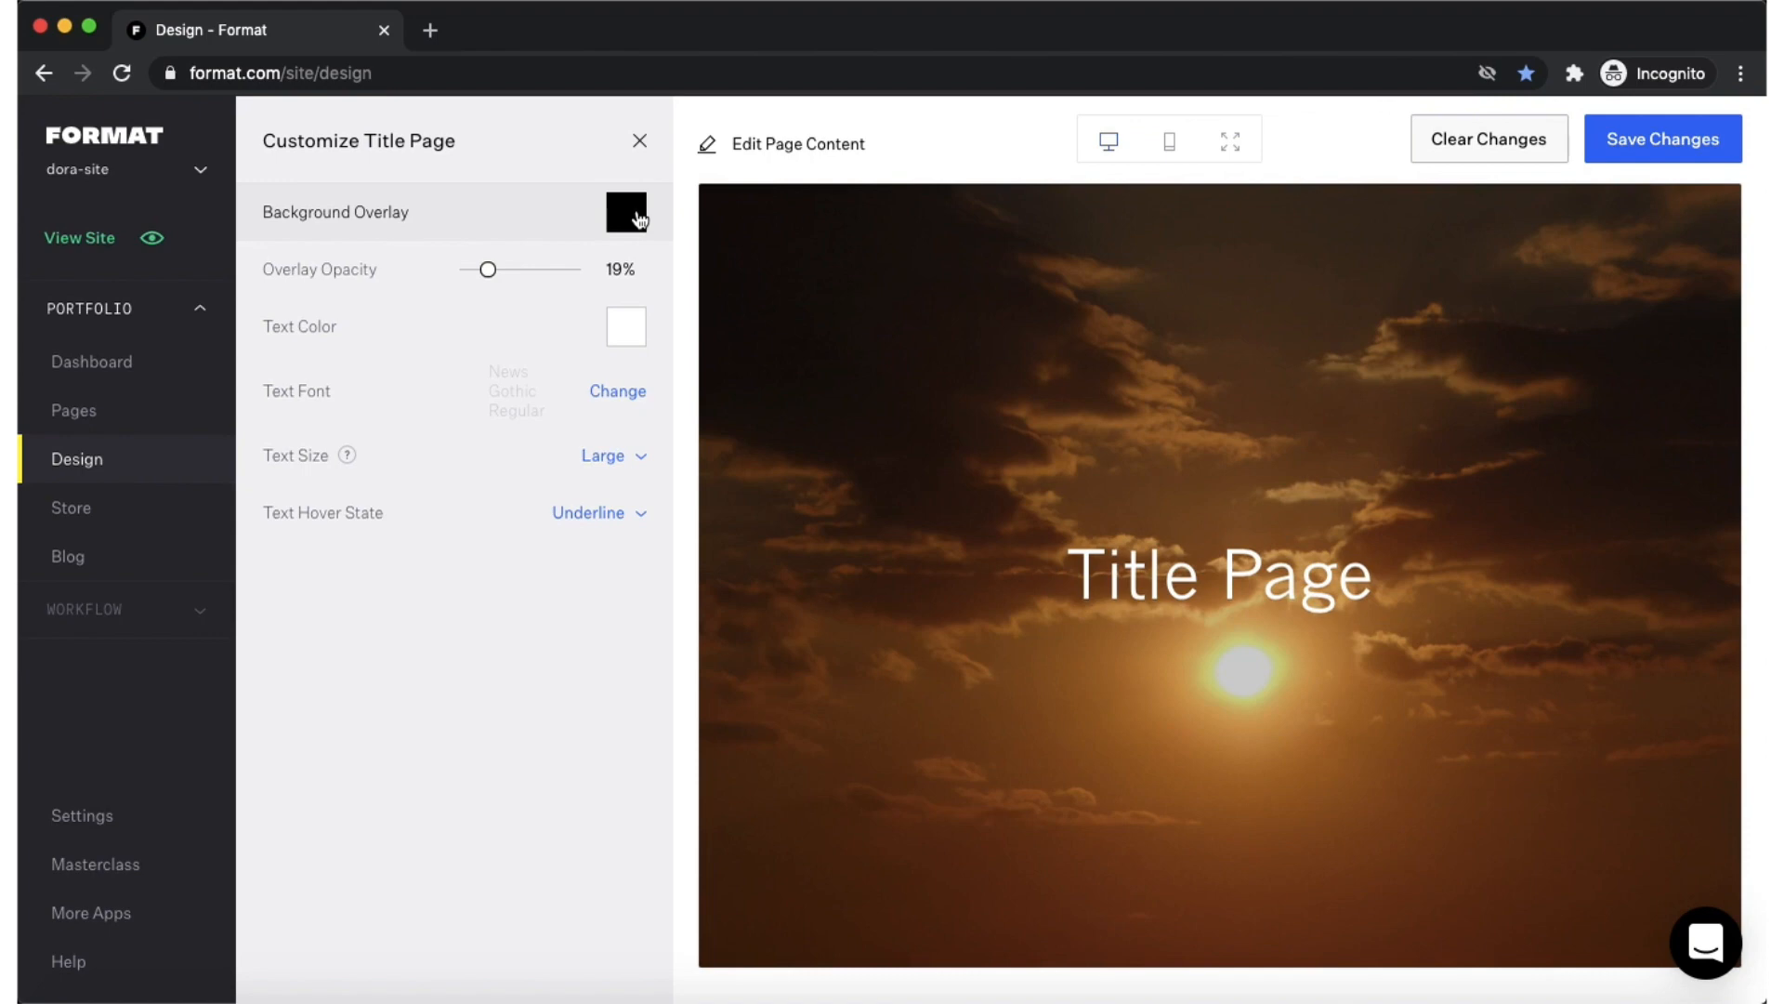
# Set the background overlay color to dark green #064419.
pyautogui.click(638, 216)
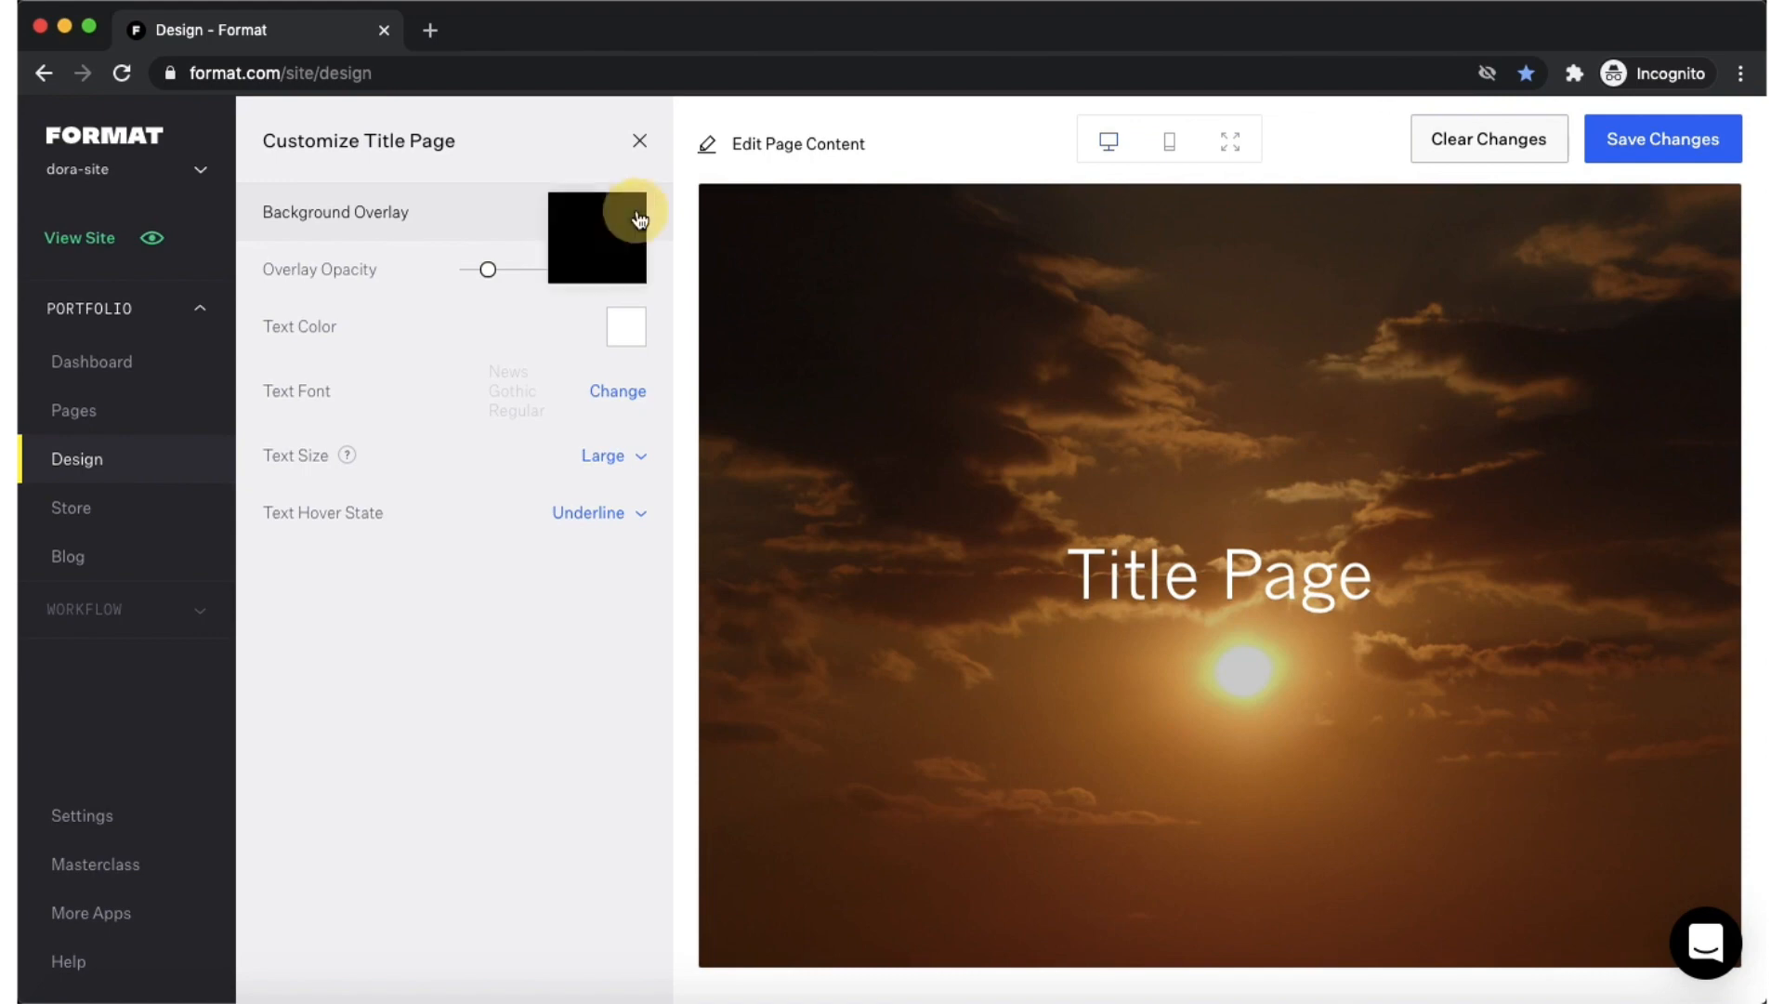
pyautogui.click(628, 453)
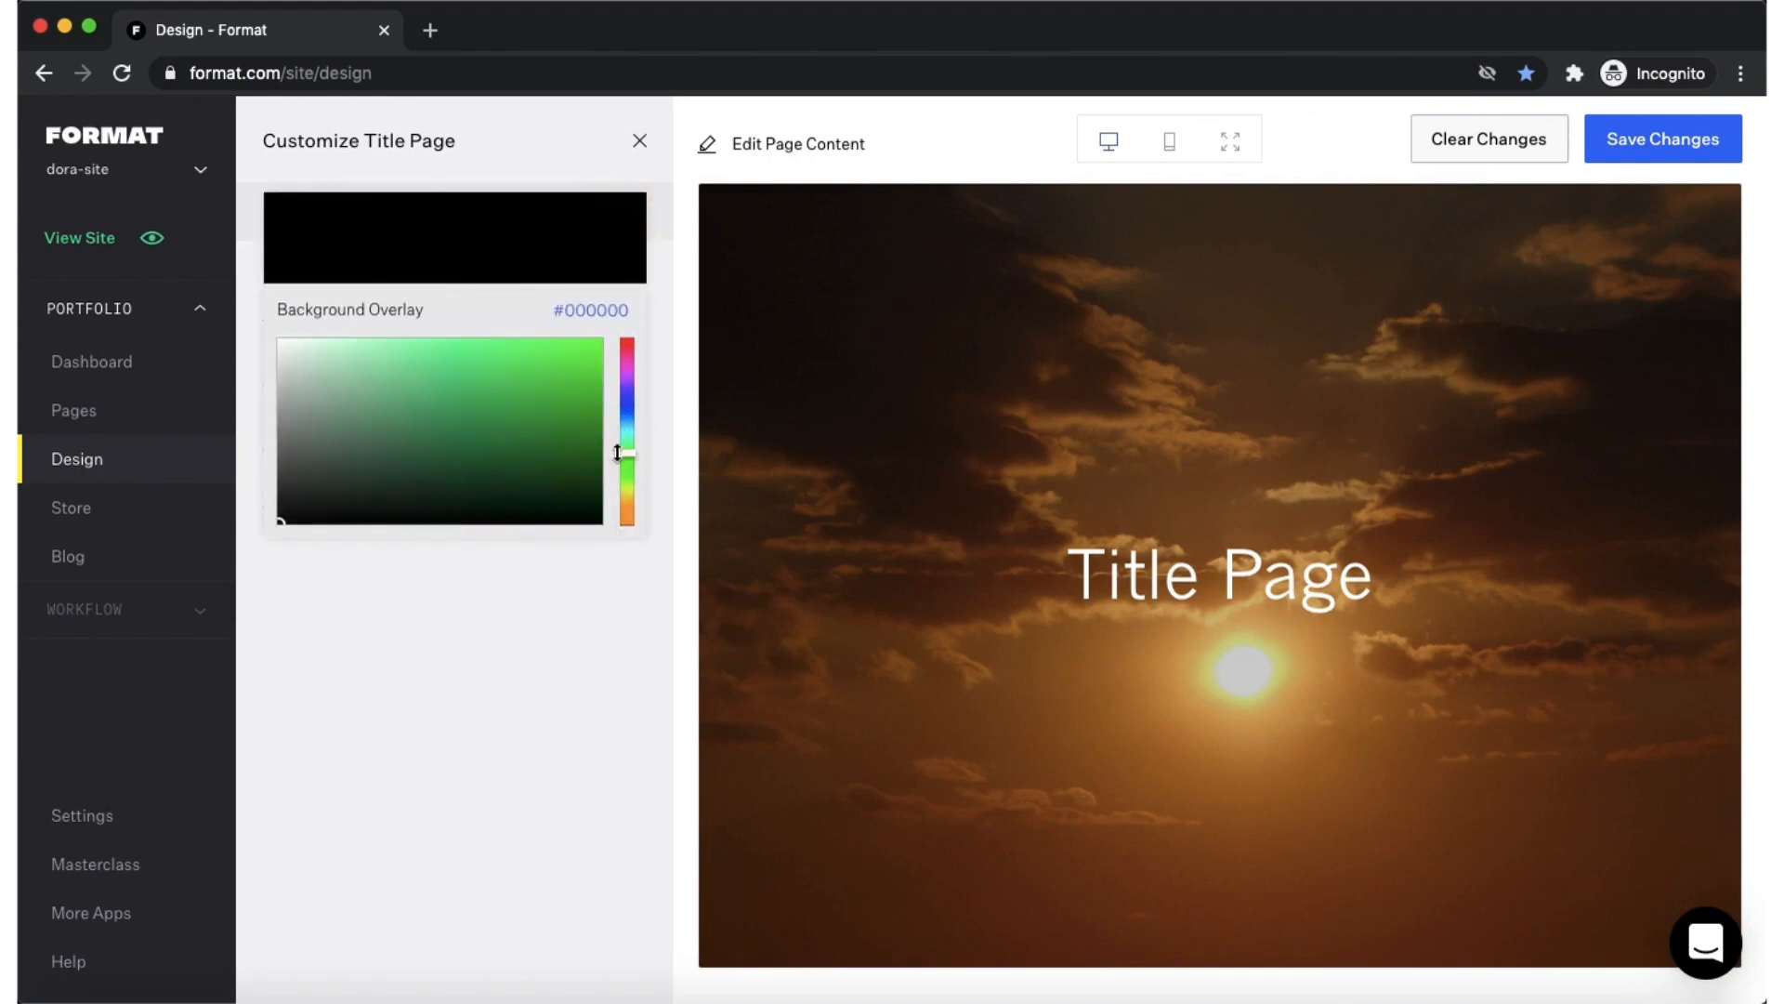
pyautogui.click(576, 474)
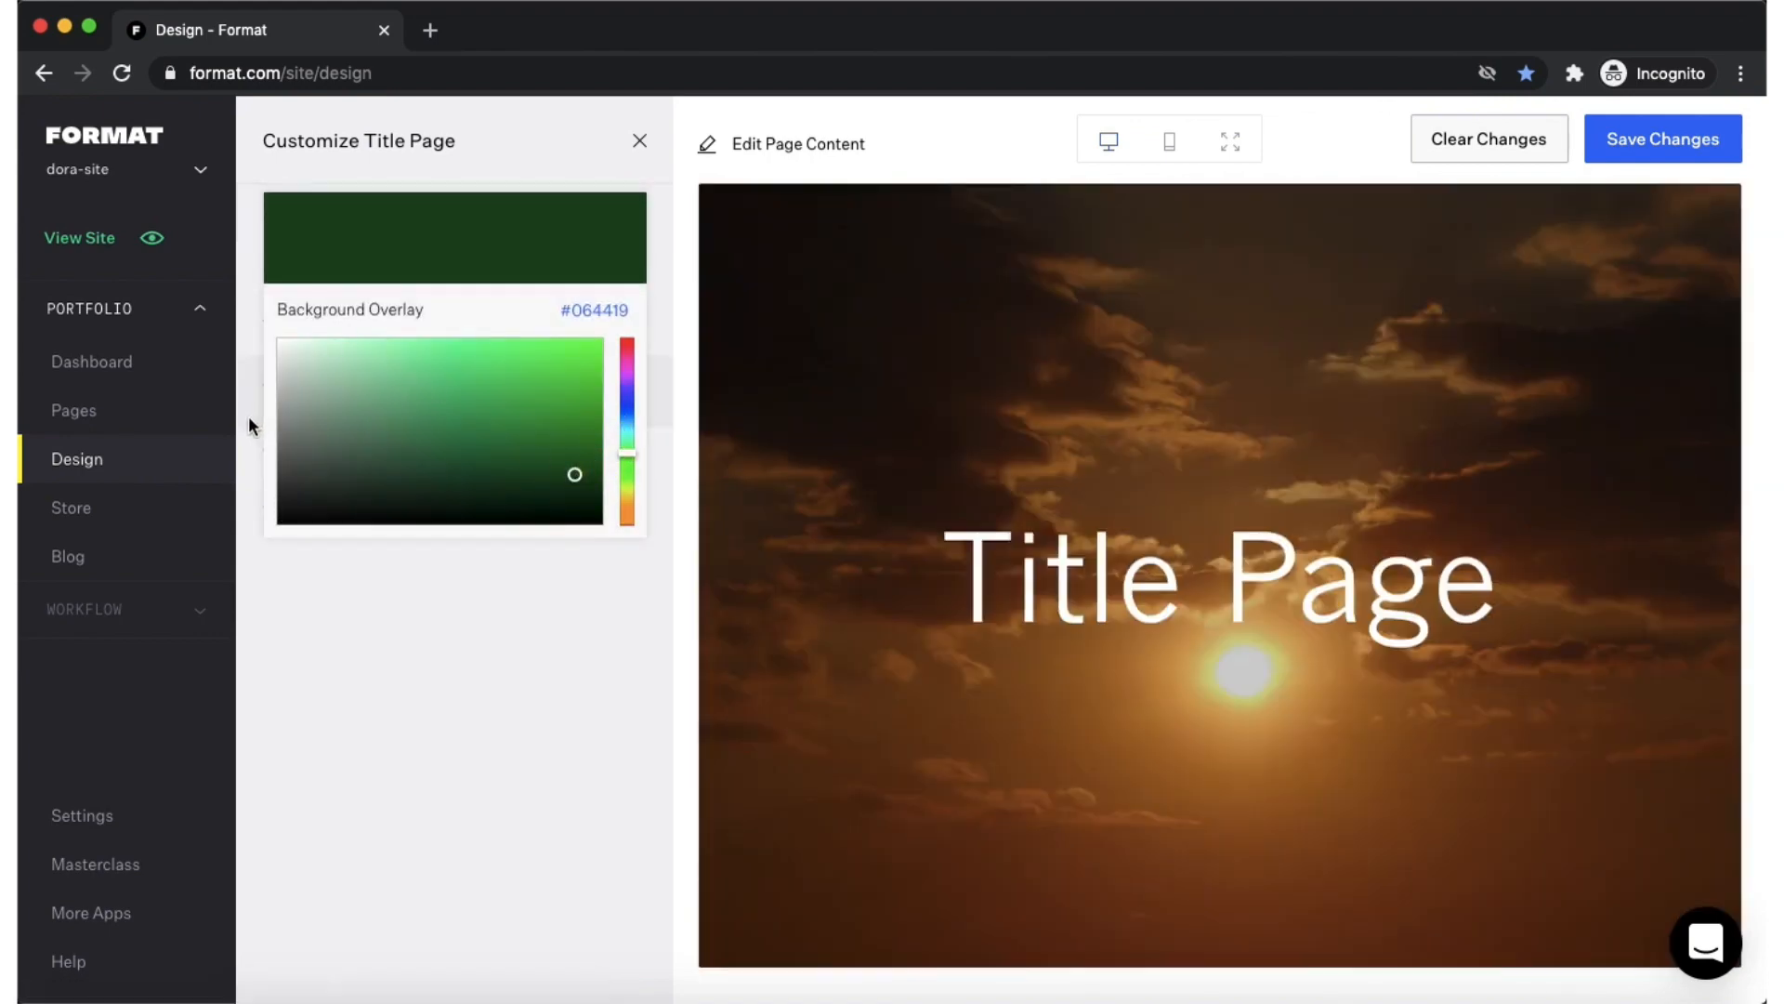
pyautogui.click(243, 420)
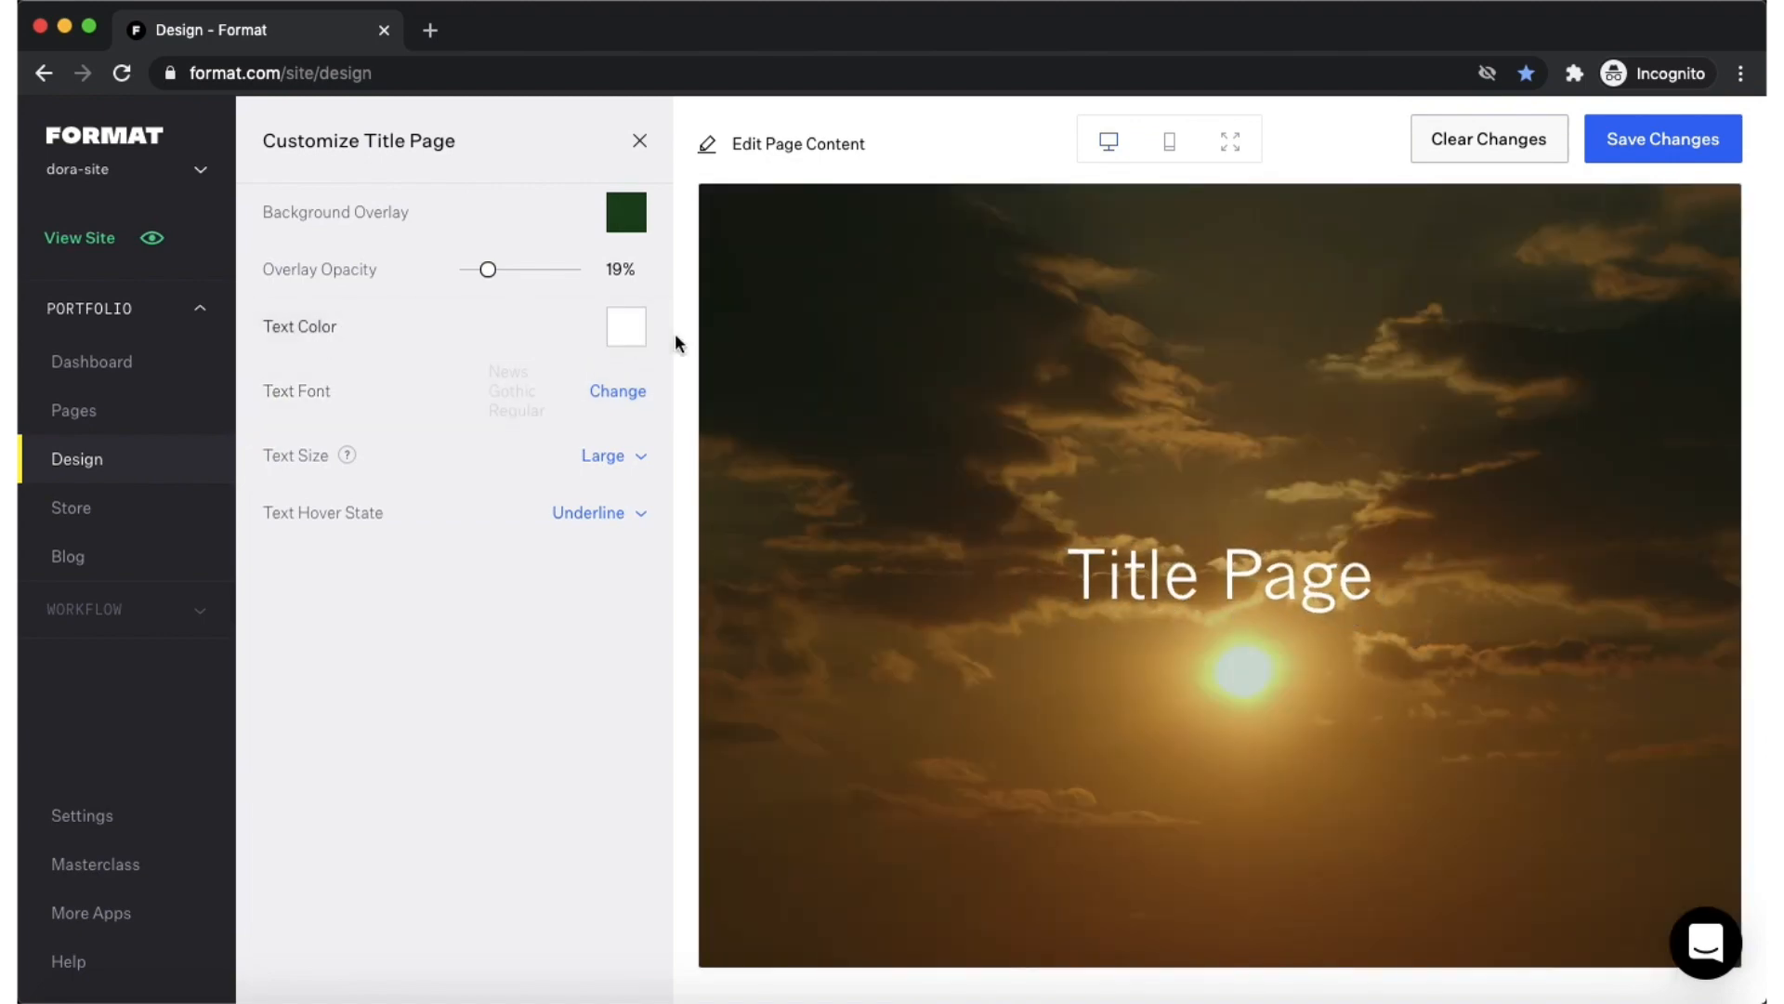
# Set the title page's text color to dark blue #0f26a5.
pyautogui.click(627, 334)
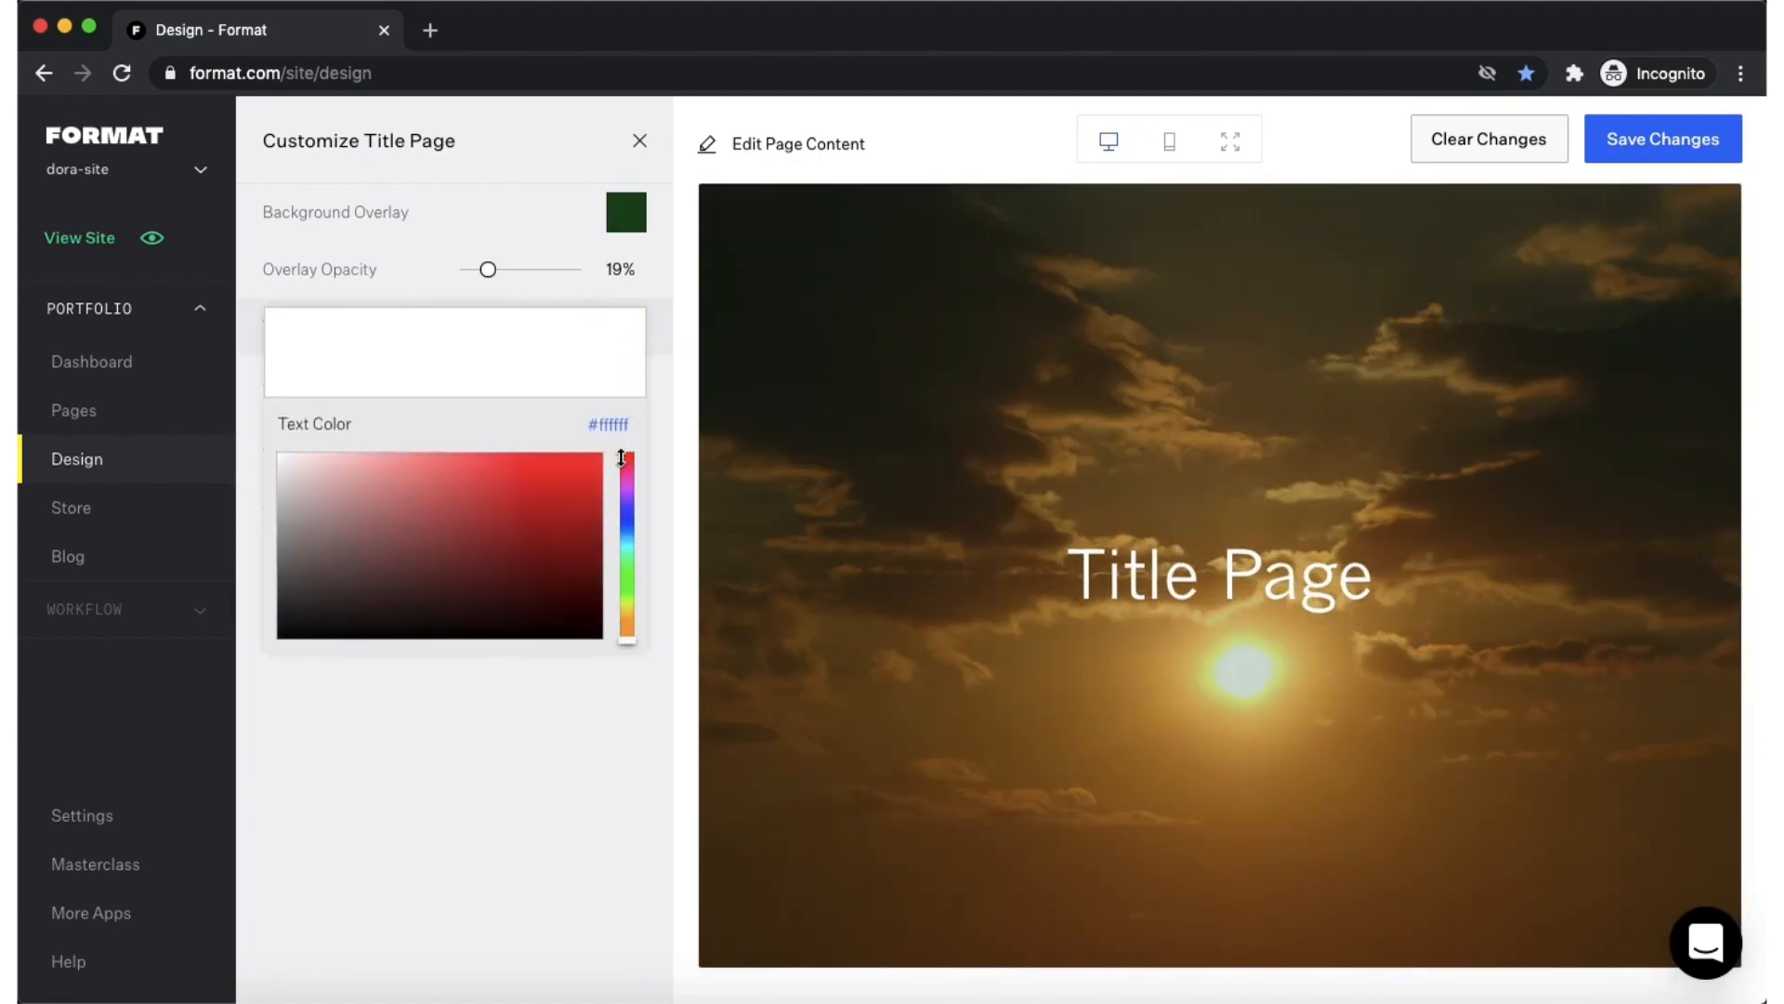
pyautogui.click(629, 523)
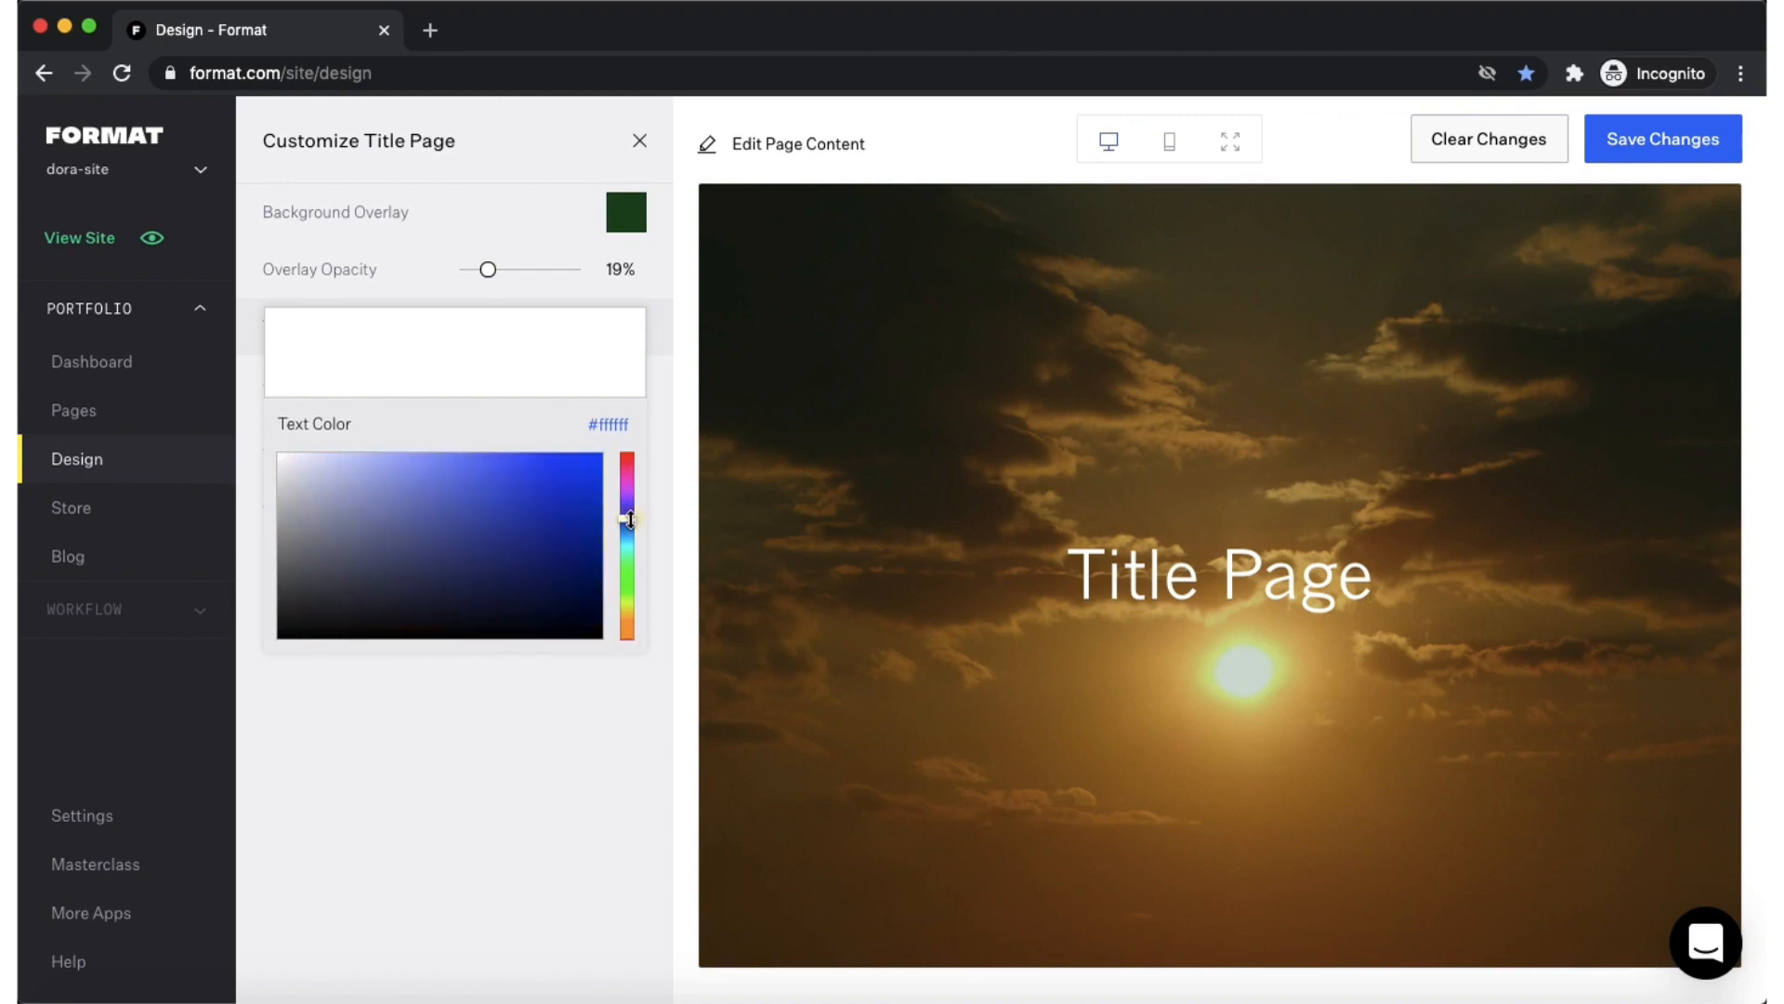
pyautogui.click(575, 517)
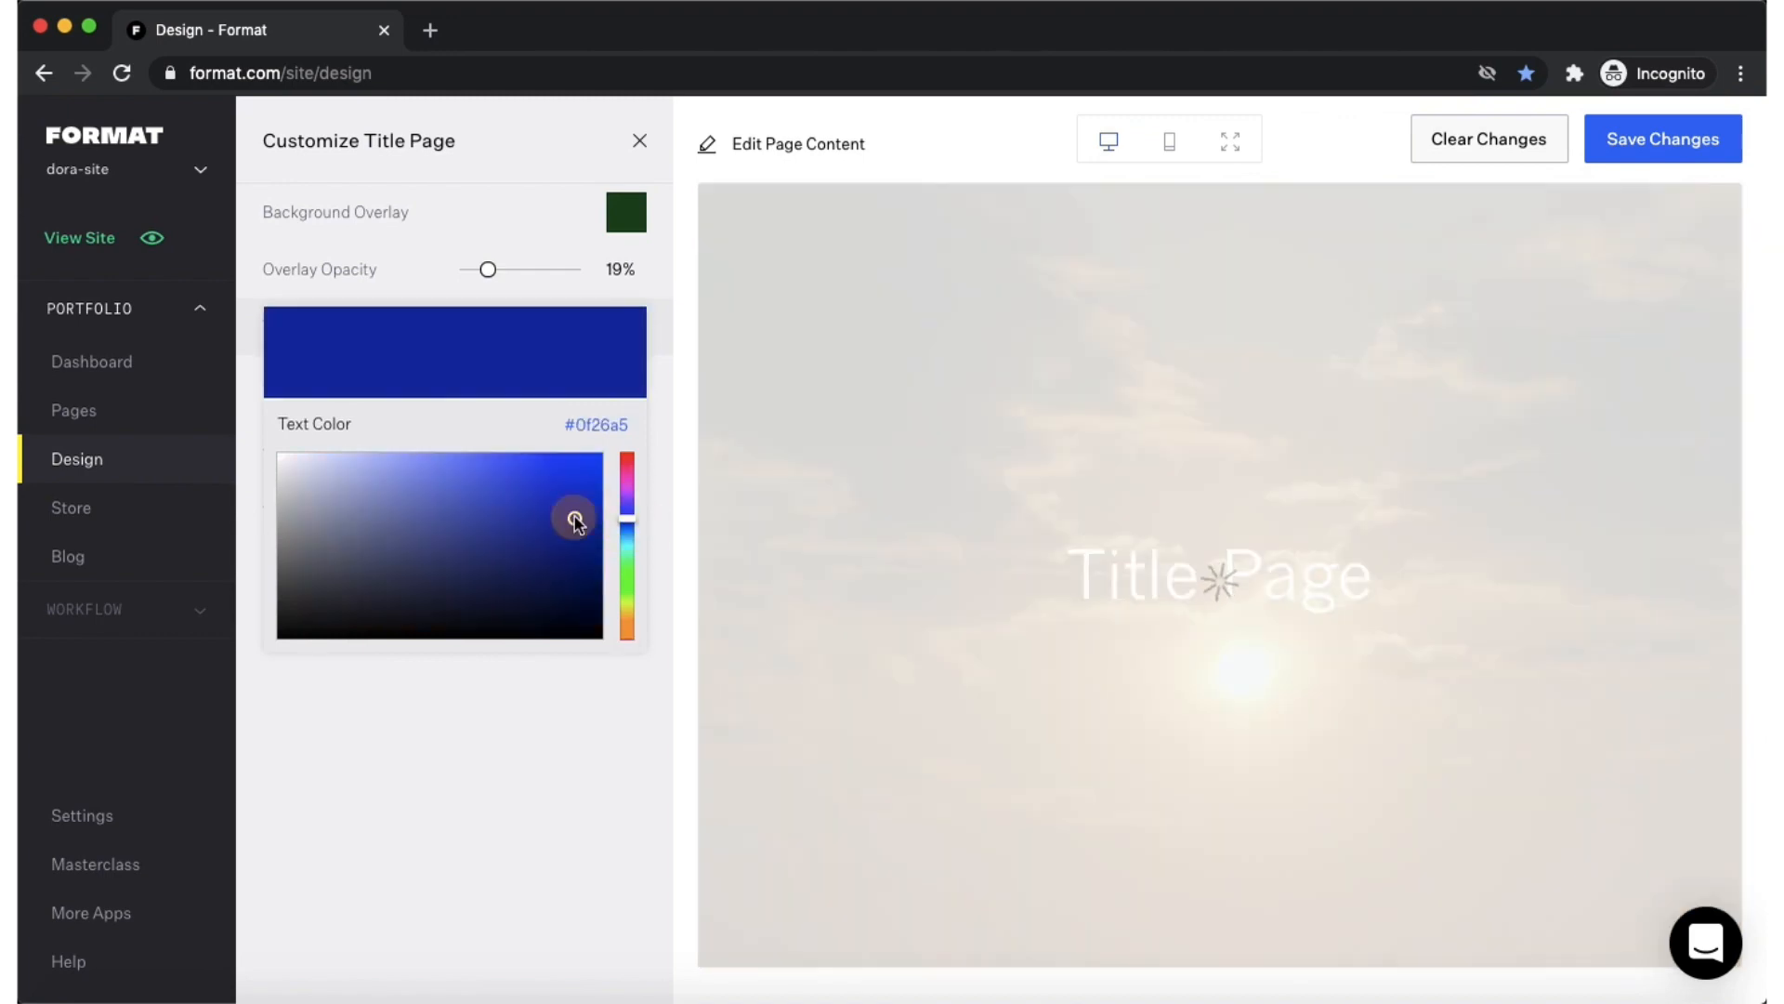
# Try the Medium text size for the title page and settle on Small.
pyautogui.click(253, 662)
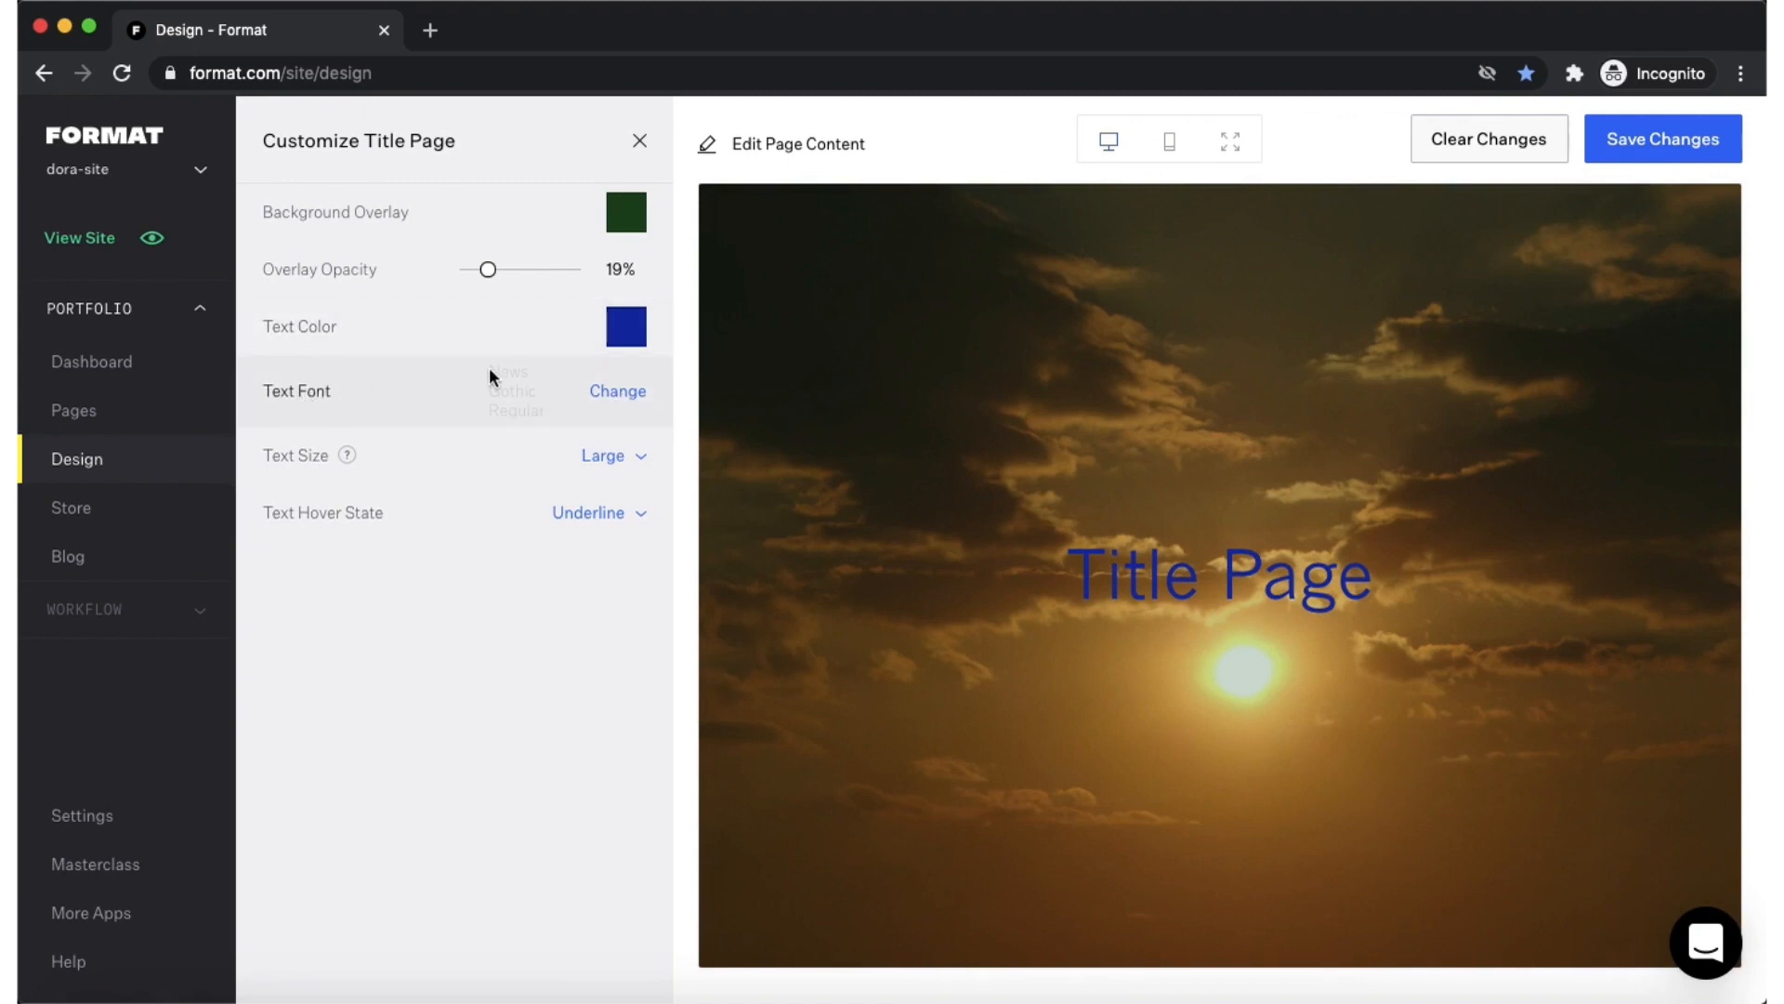
pyautogui.click(617, 391)
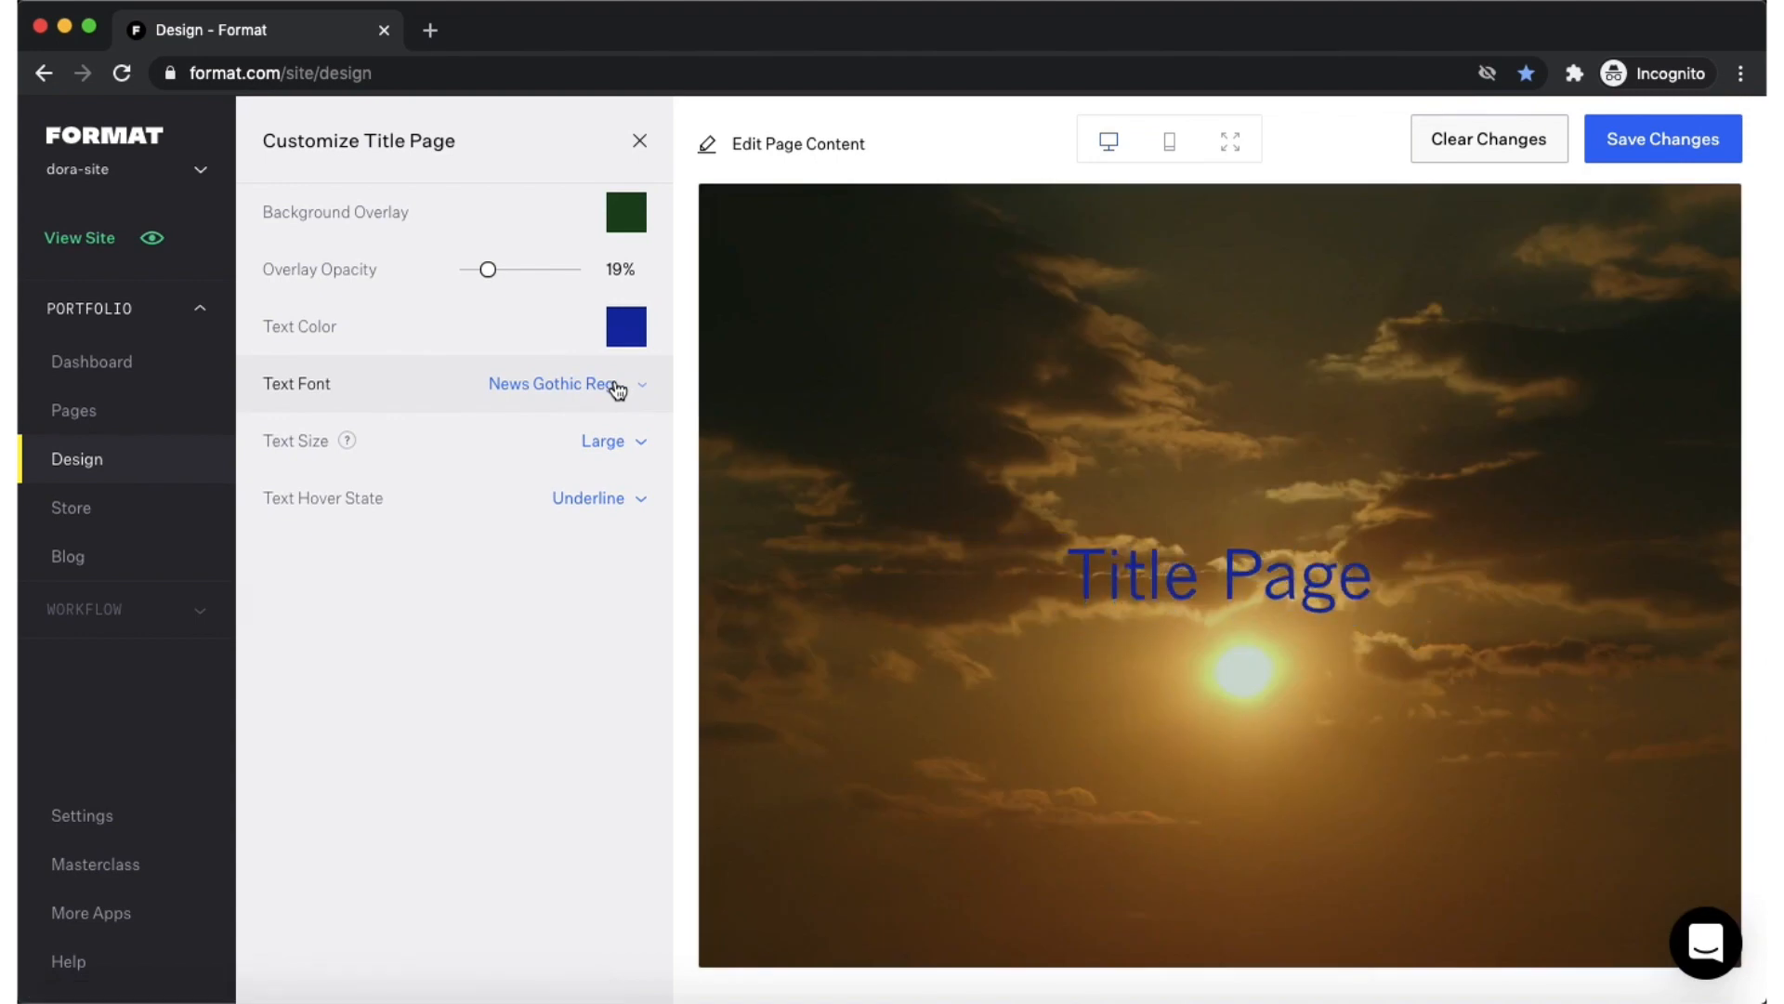
pyautogui.click(614, 446)
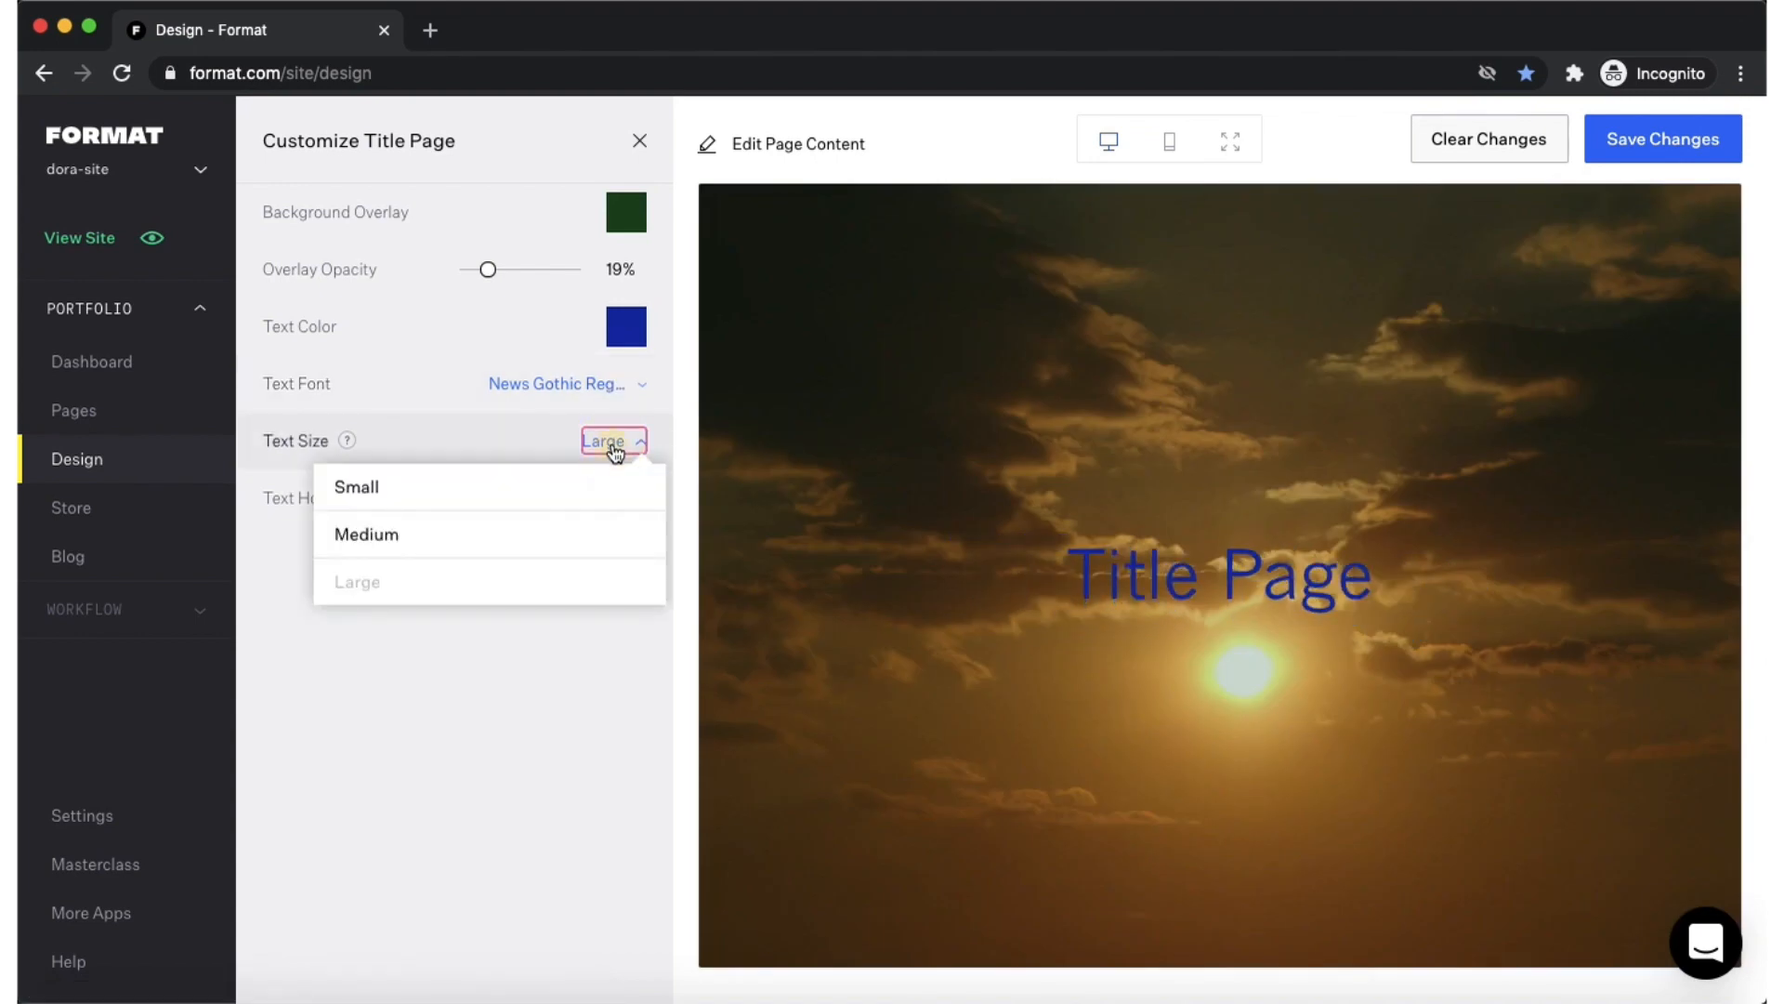
pyautogui.click(415, 534)
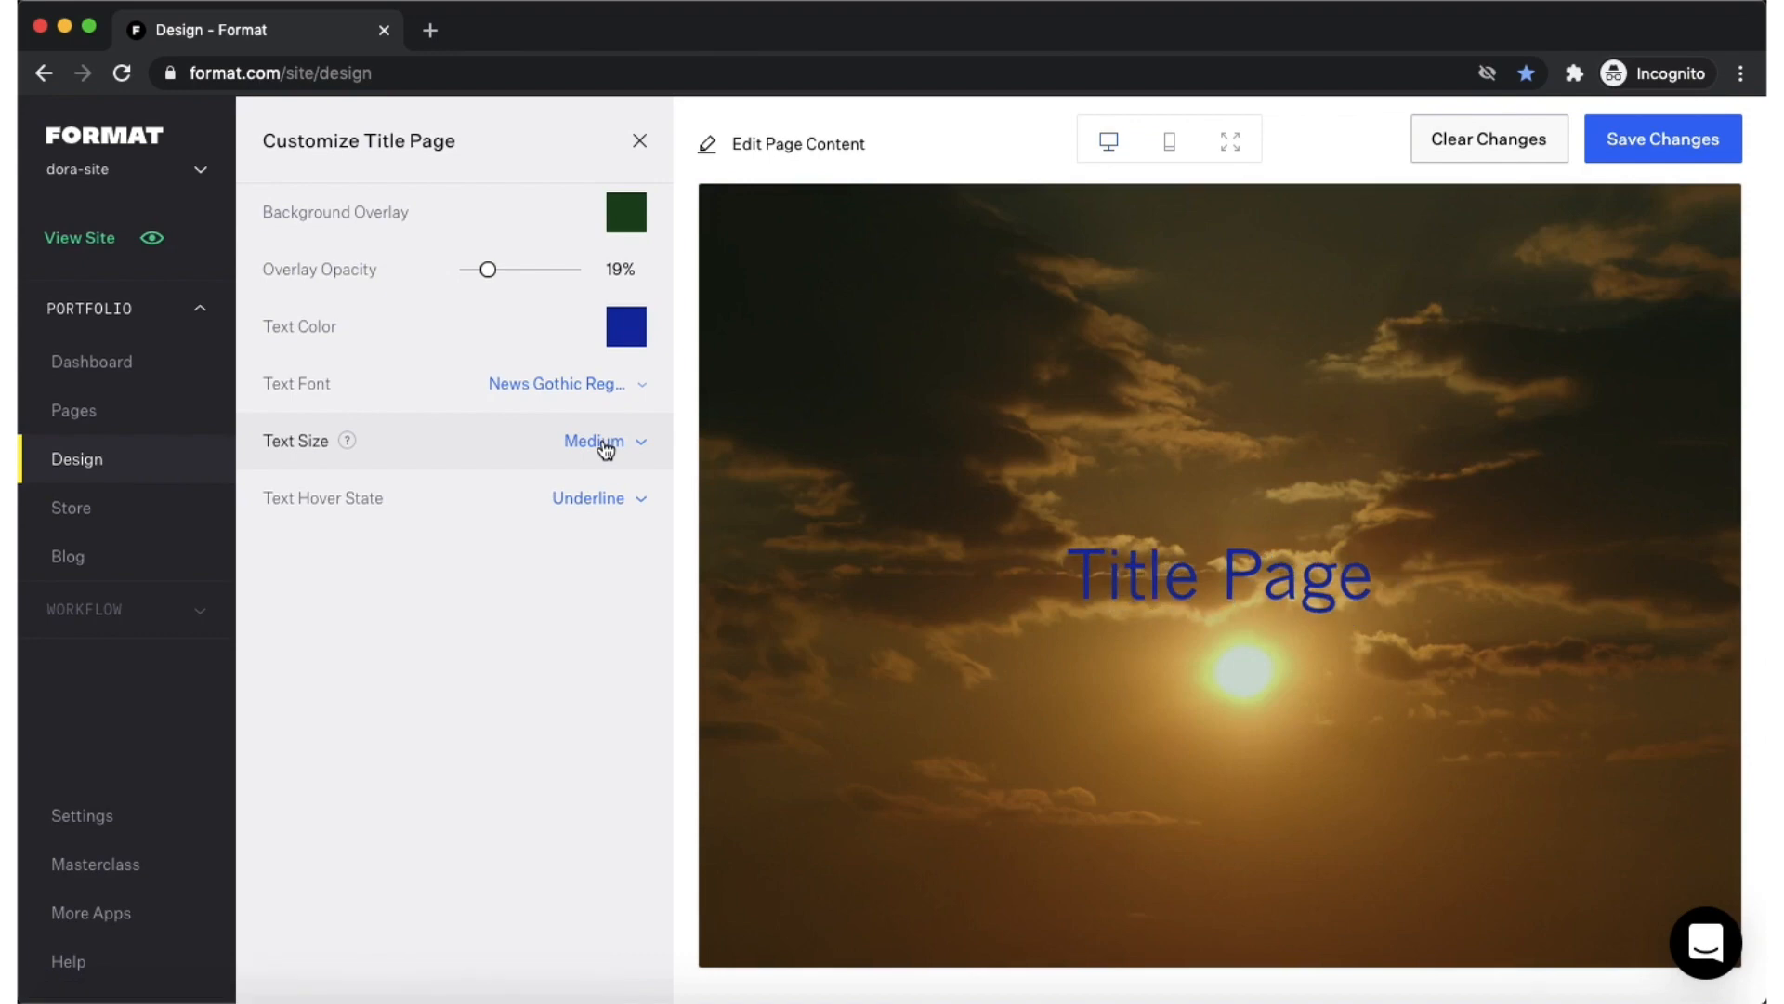
pyautogui.click(606, 443)
pyautogui.click(467, 491)
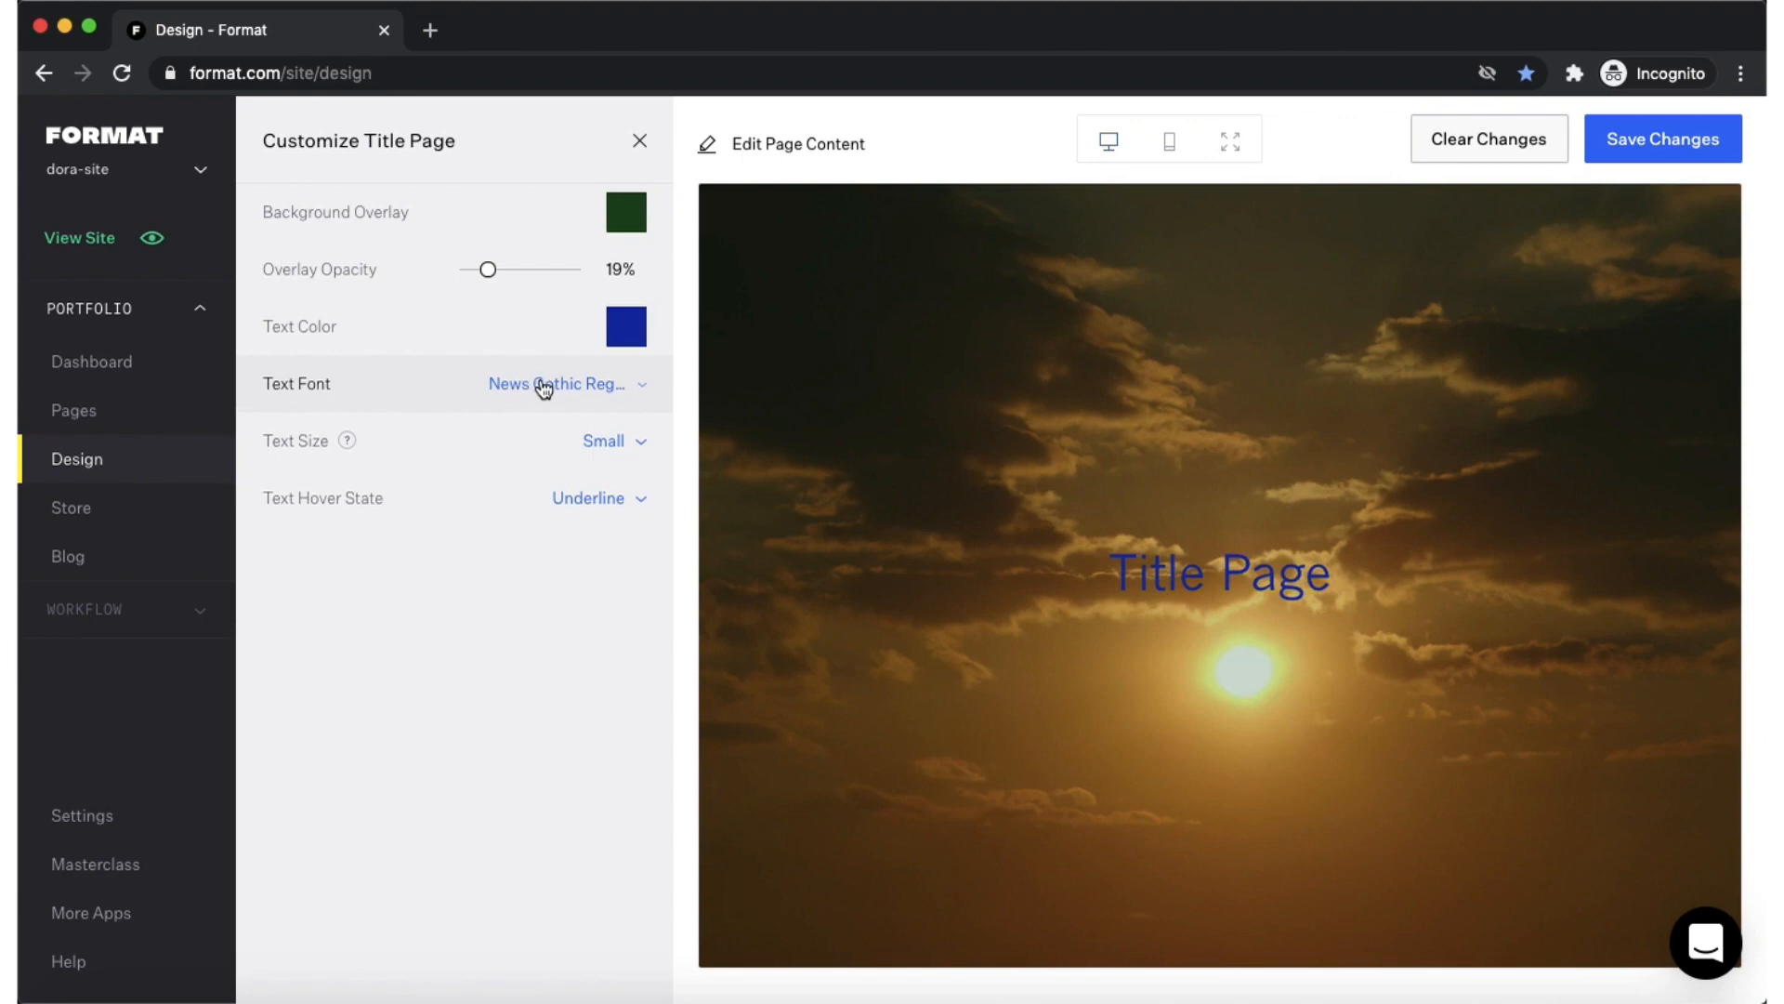
pyautogui.click(545, 389)
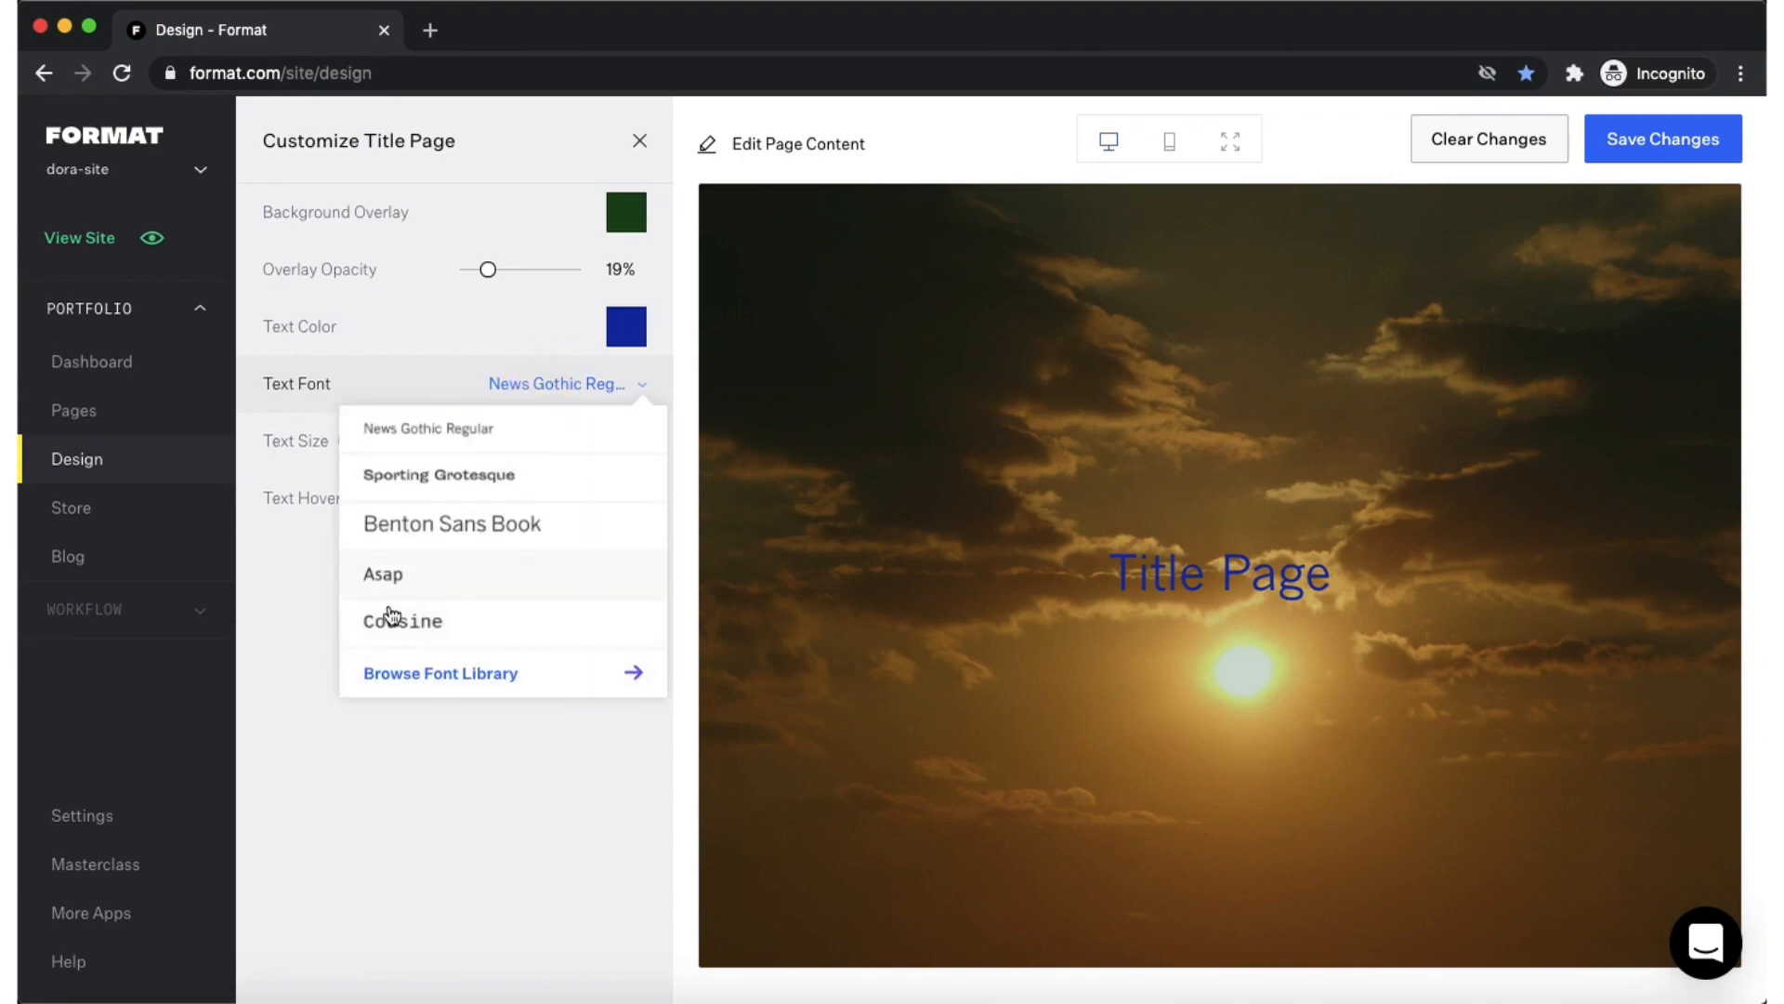
pyautogui.click(266, 621)
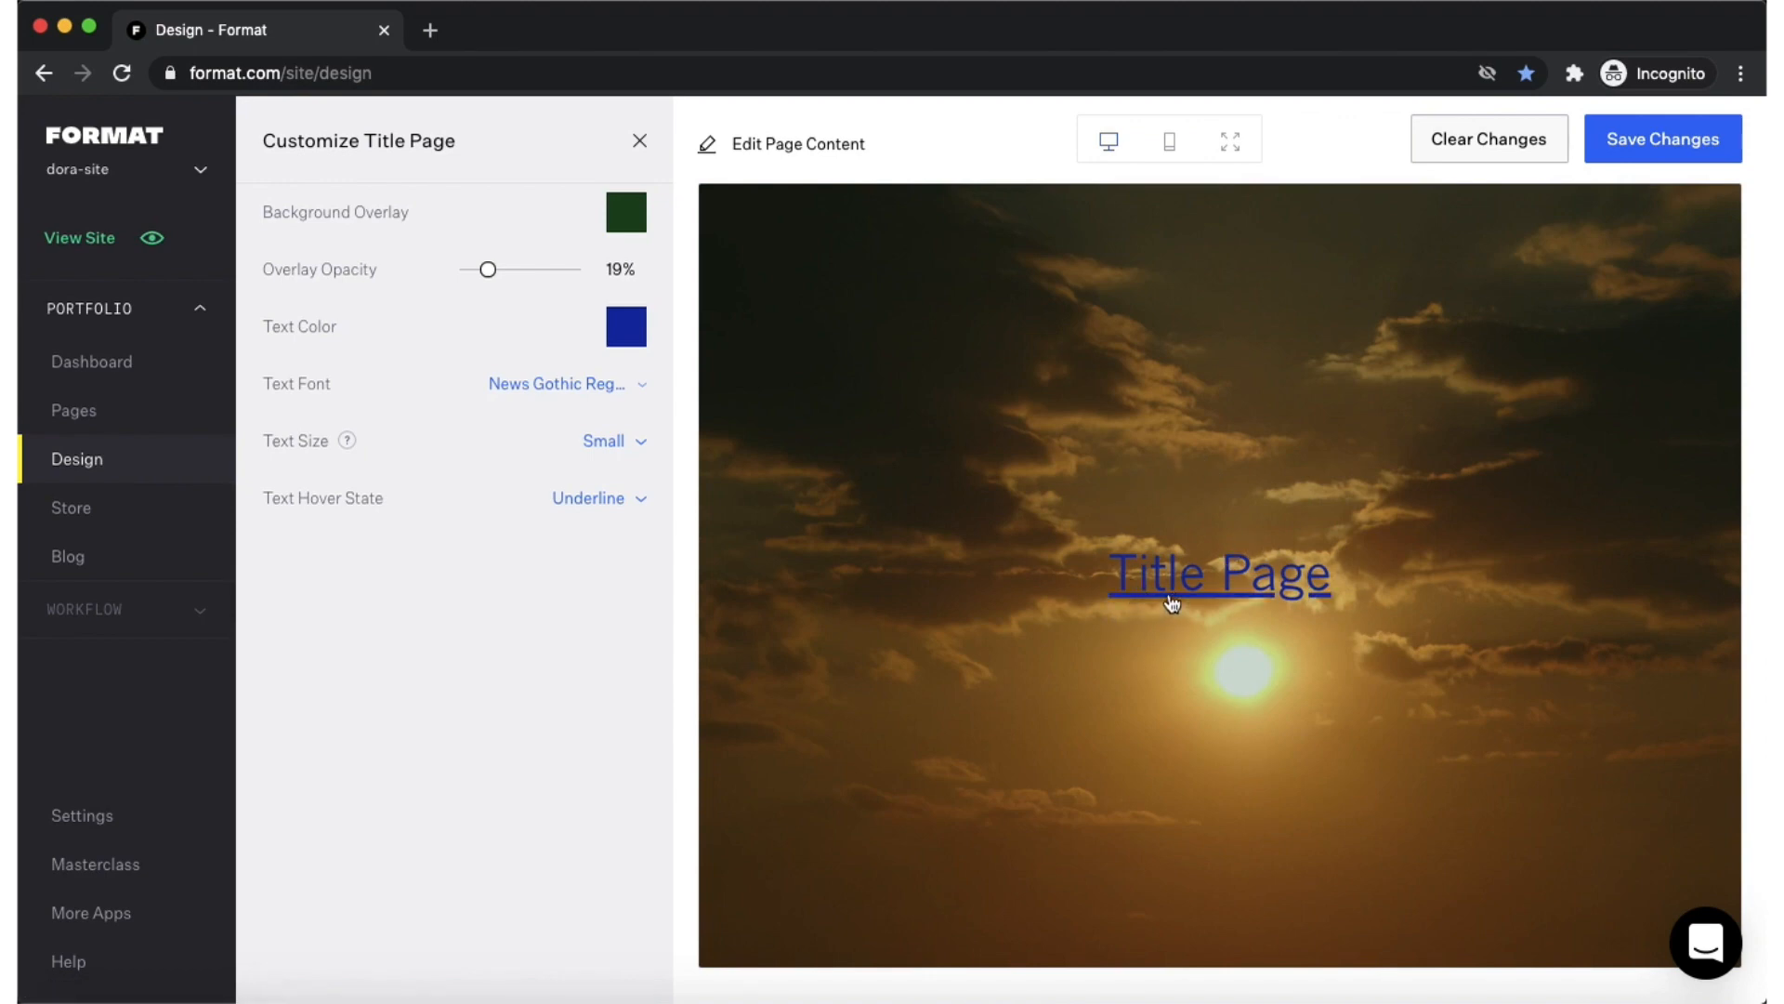
# Try Line Through as the title's text hover state and settle on None.
pyautogui.click(632, 500)
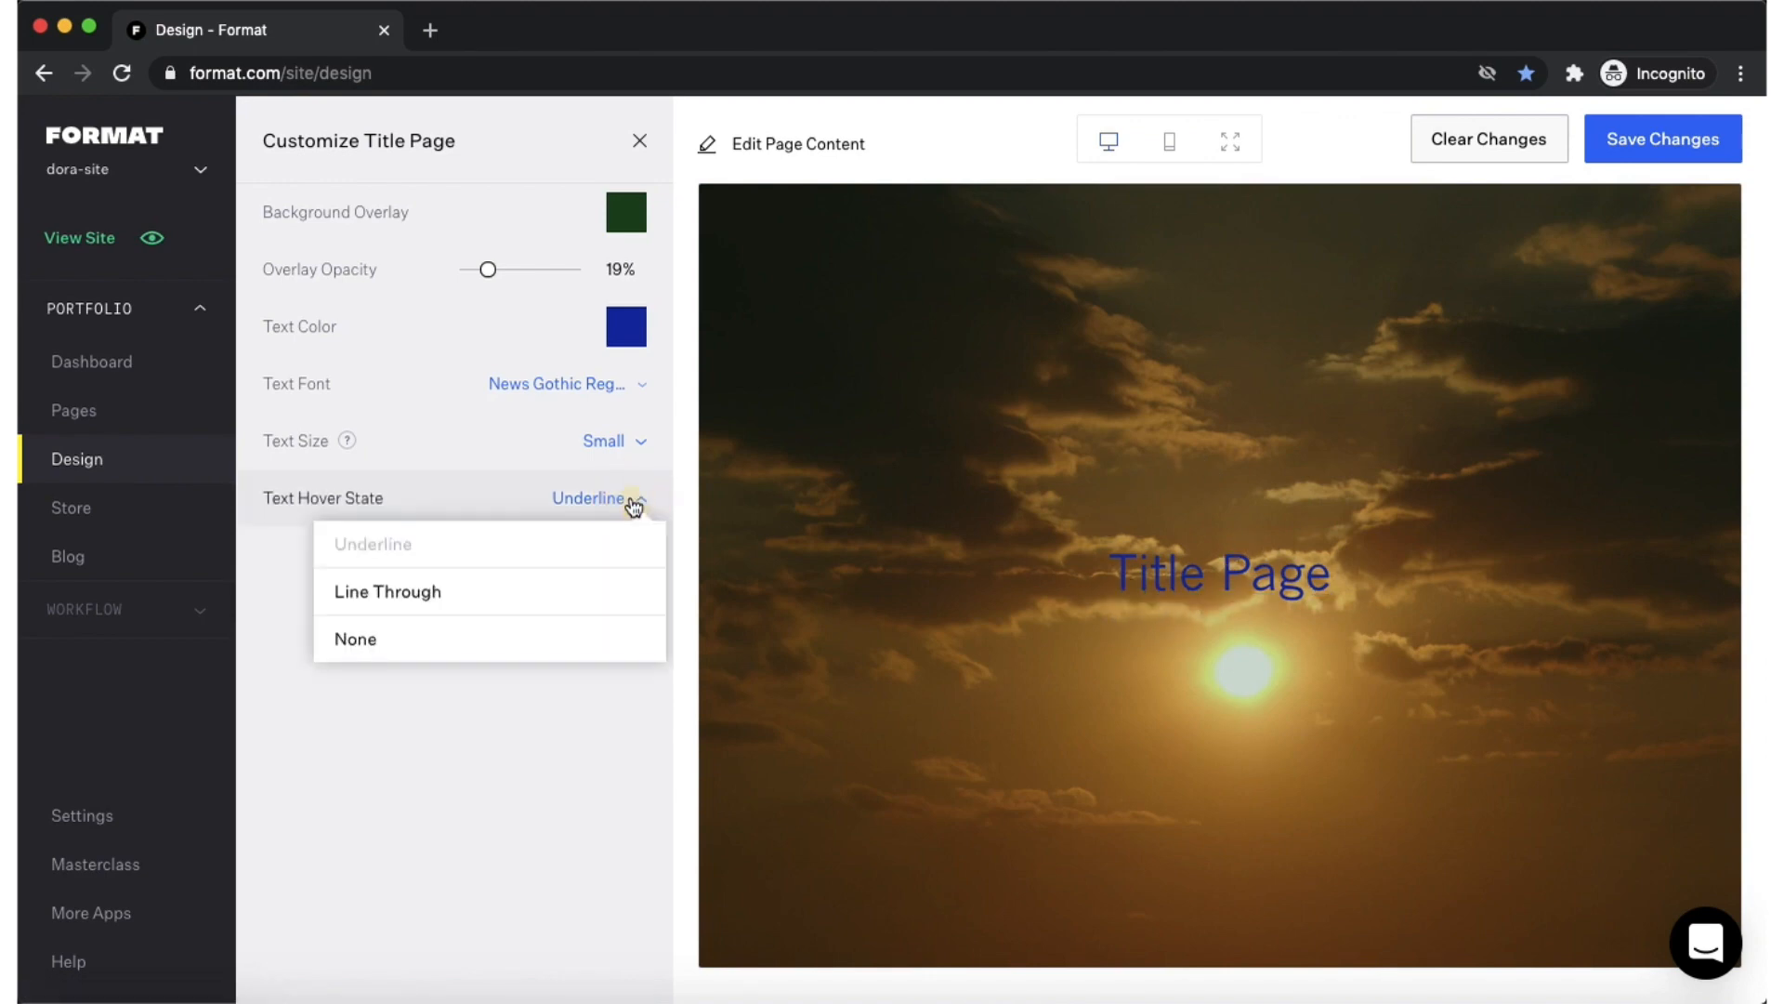
pyautogui.click(419, 596)
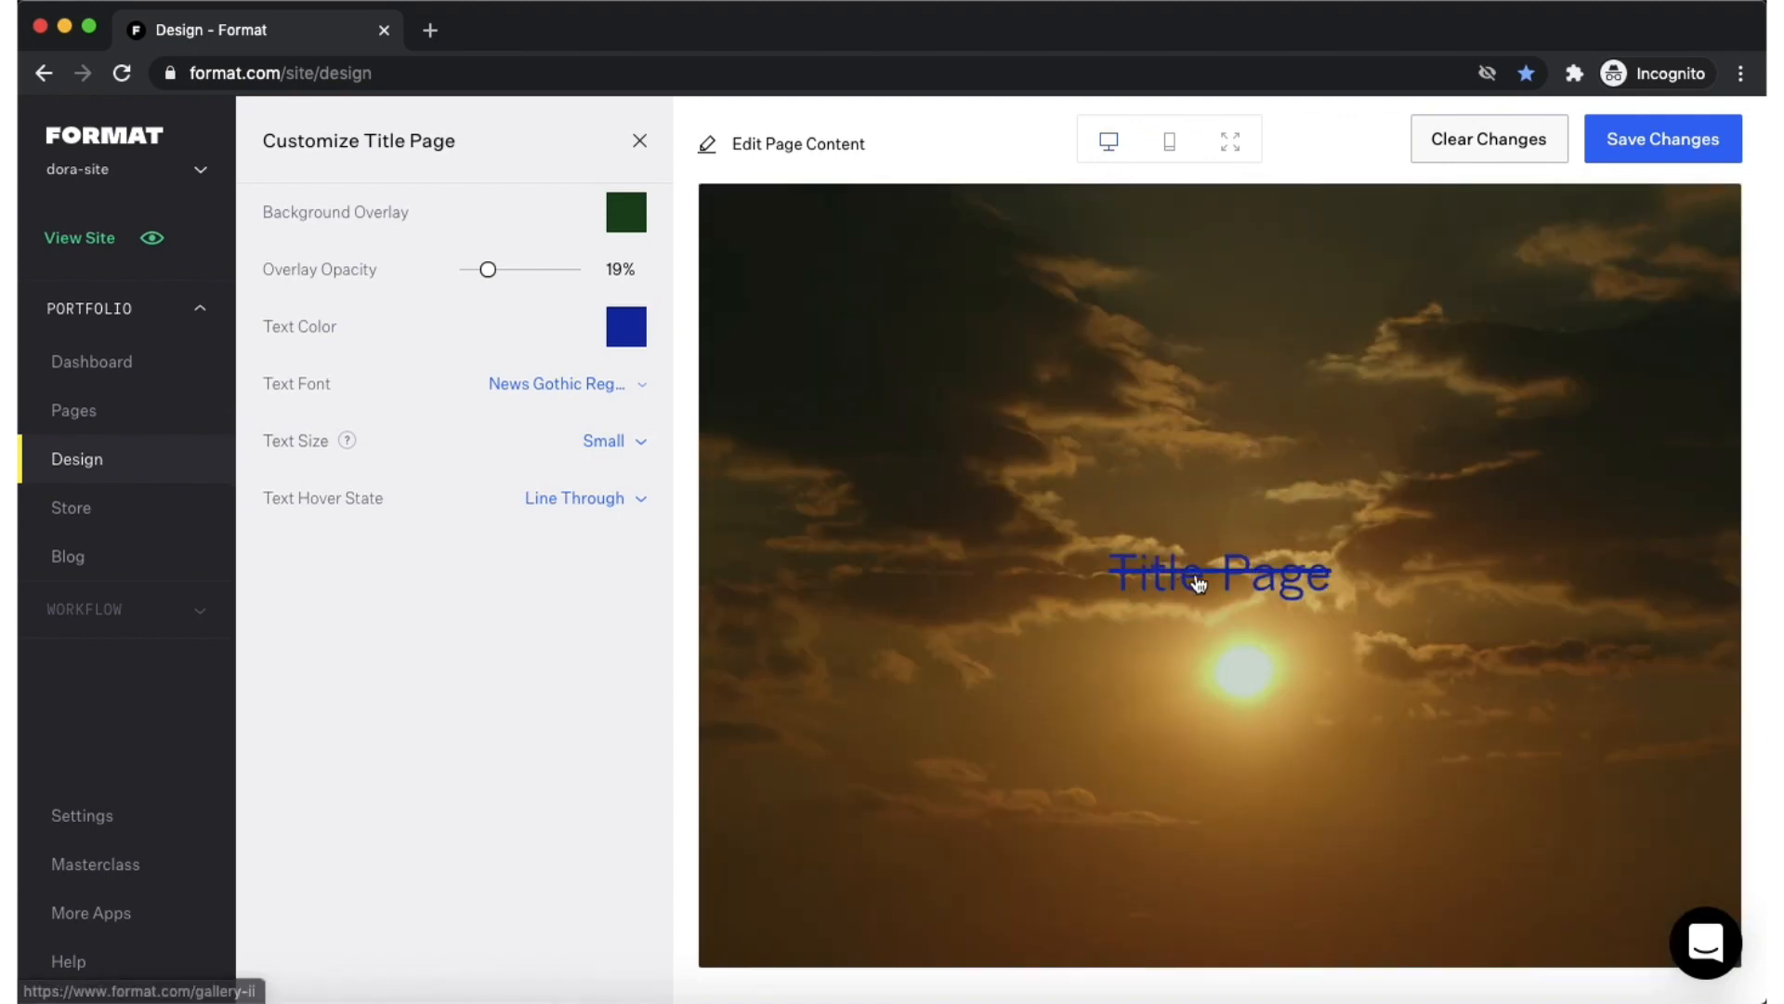
pyautogui.click(614, 502)
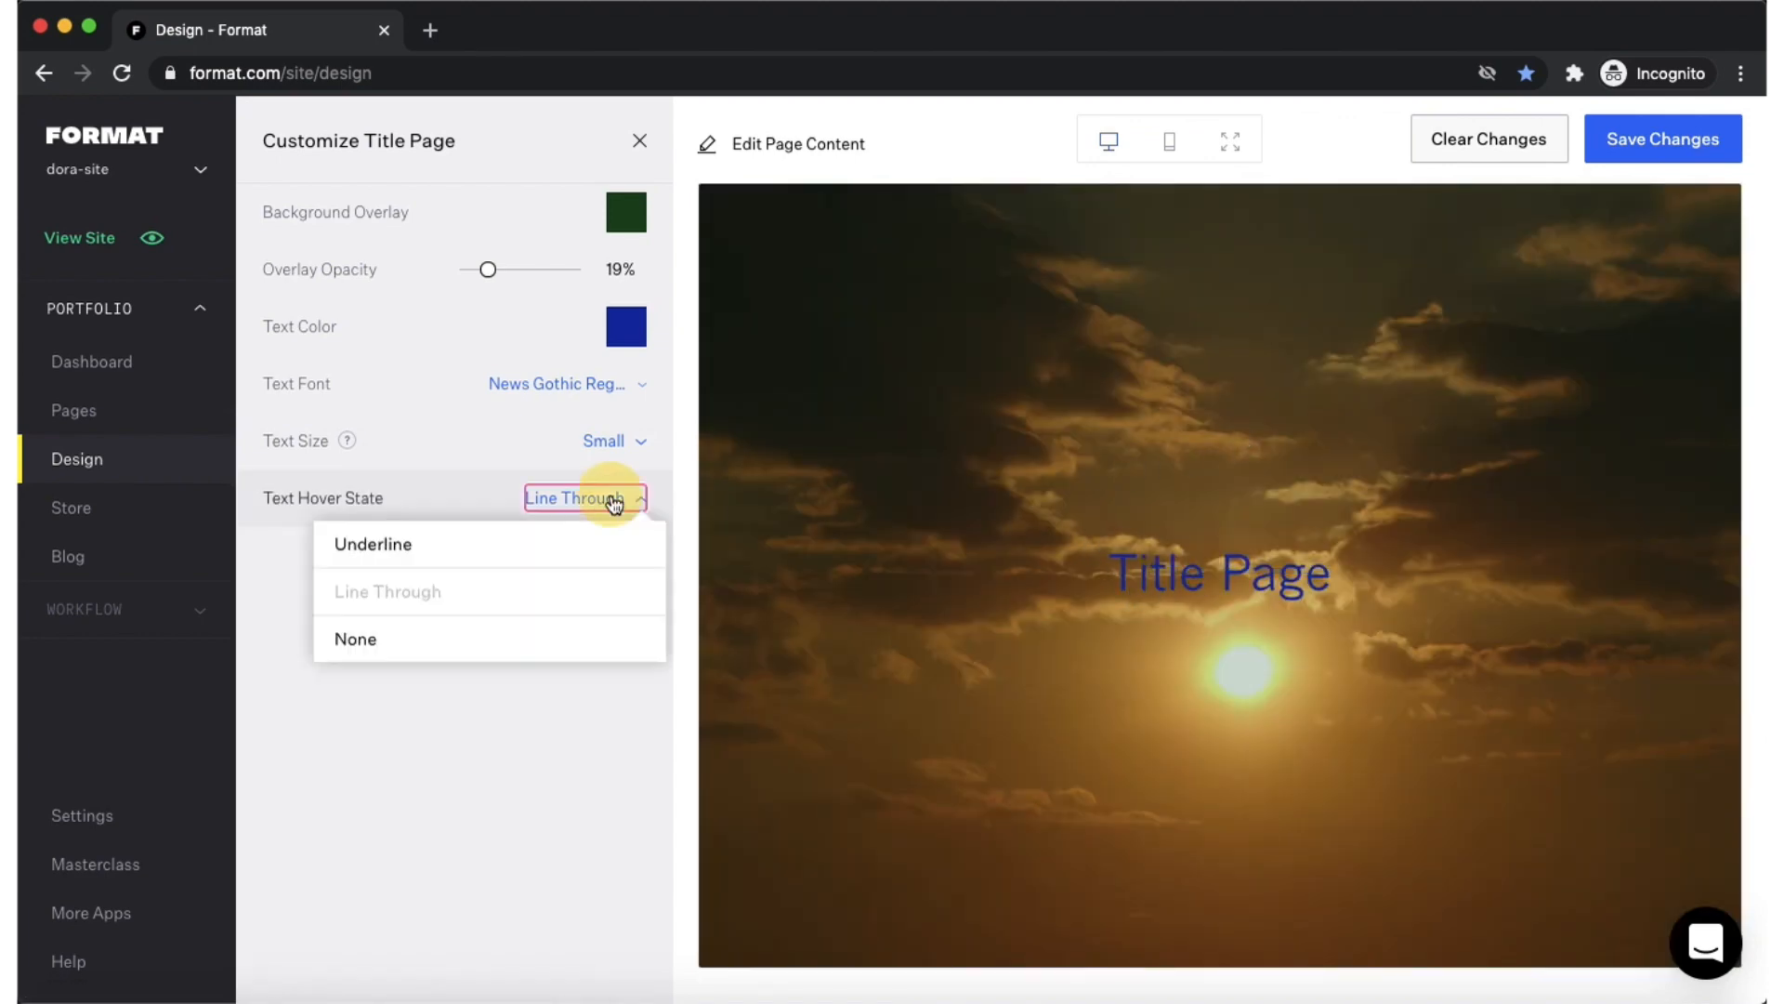
pyautogui.click(355, 640)
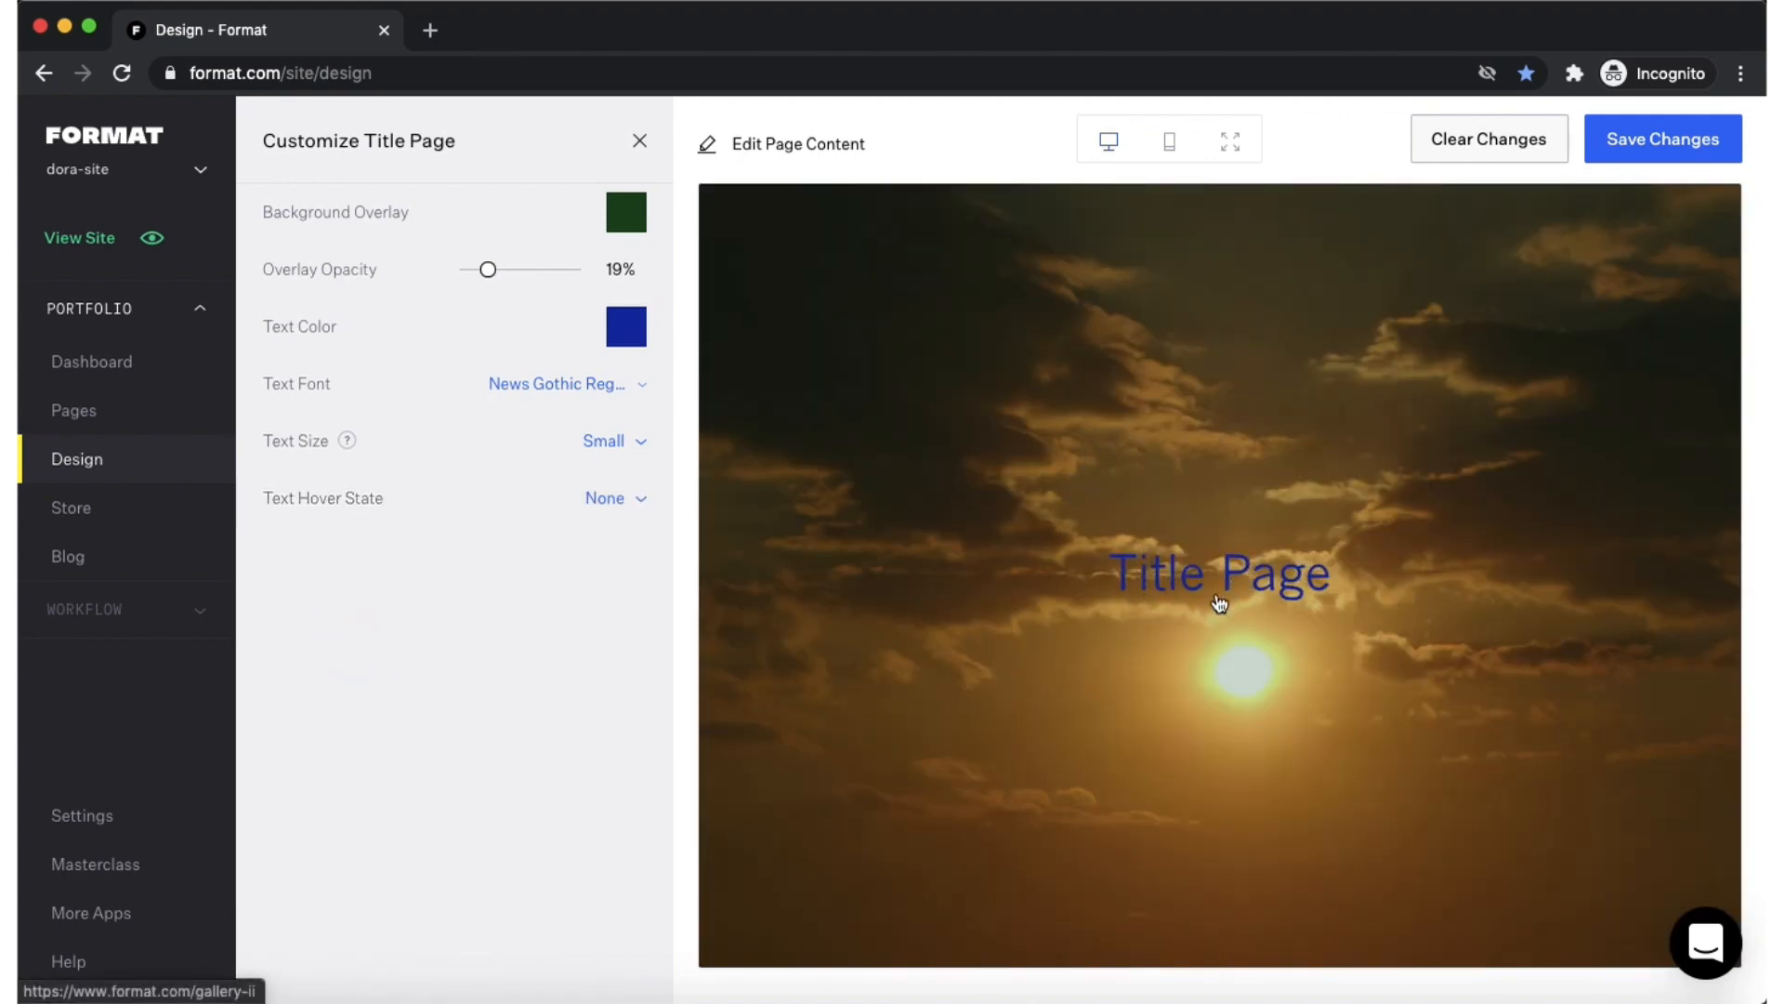
# Save the design changes to the live site and preview the title page in the mobile and full-screen views.
pyautogui.click(1708, 139)
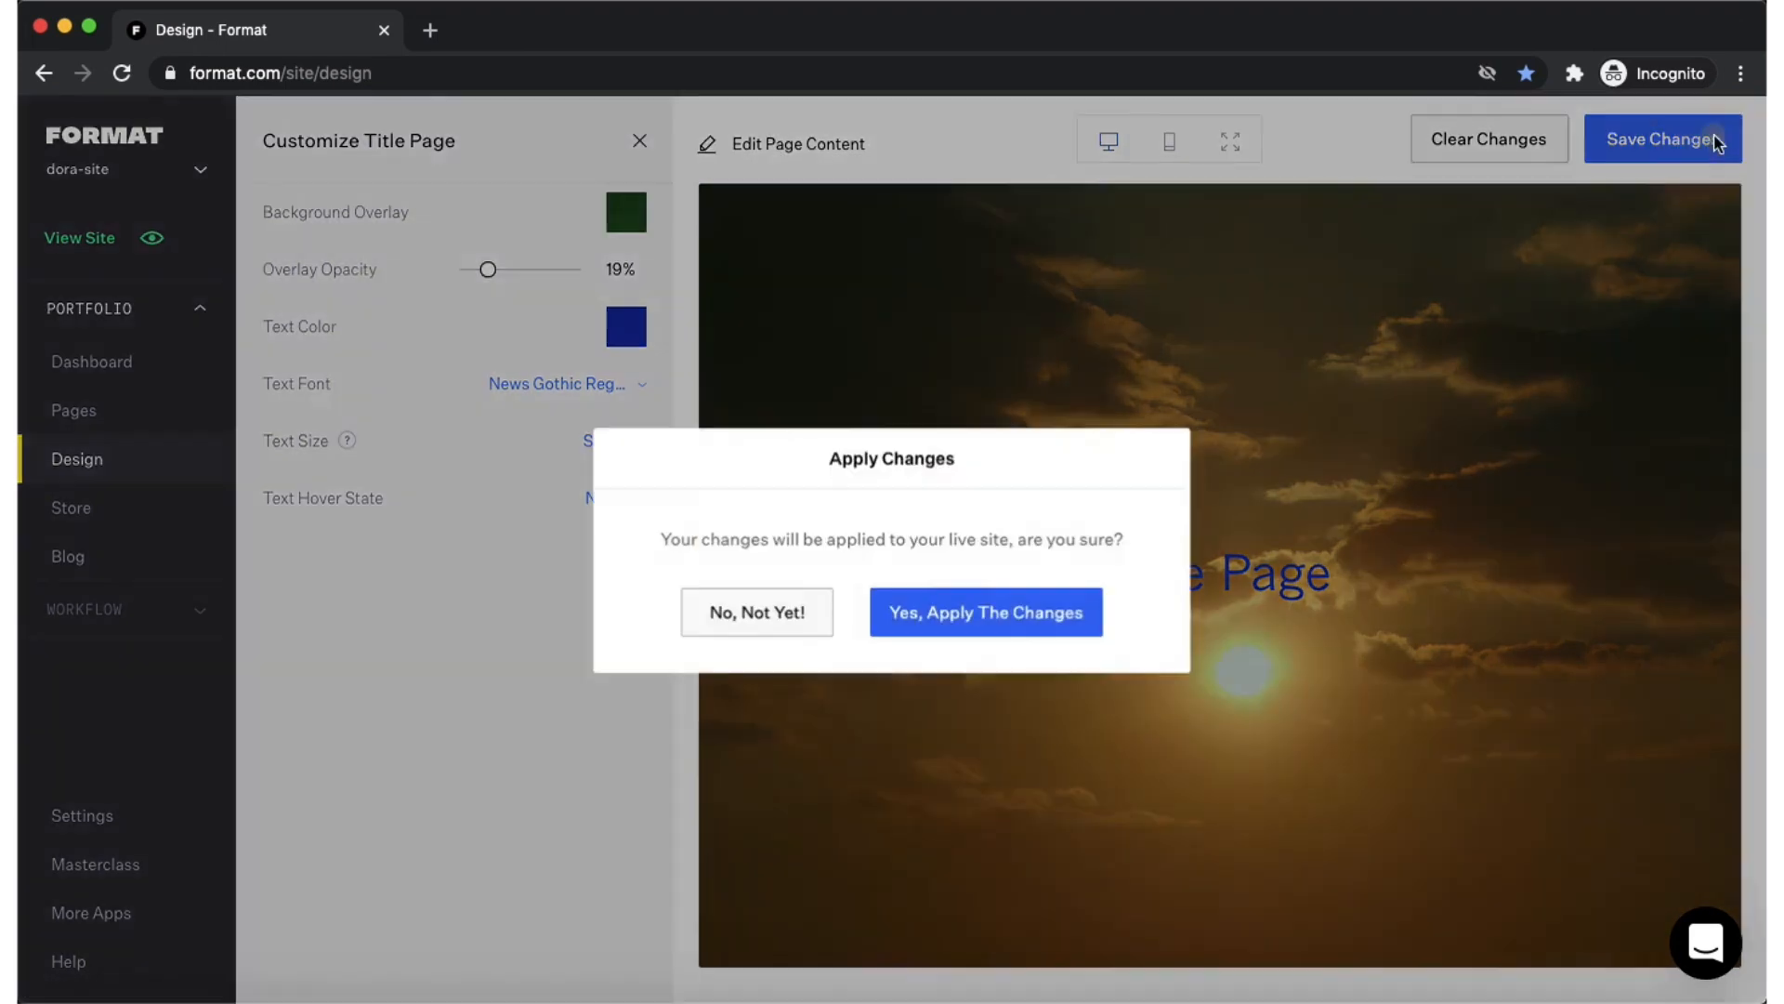
pyautogui.click(1007, 610)
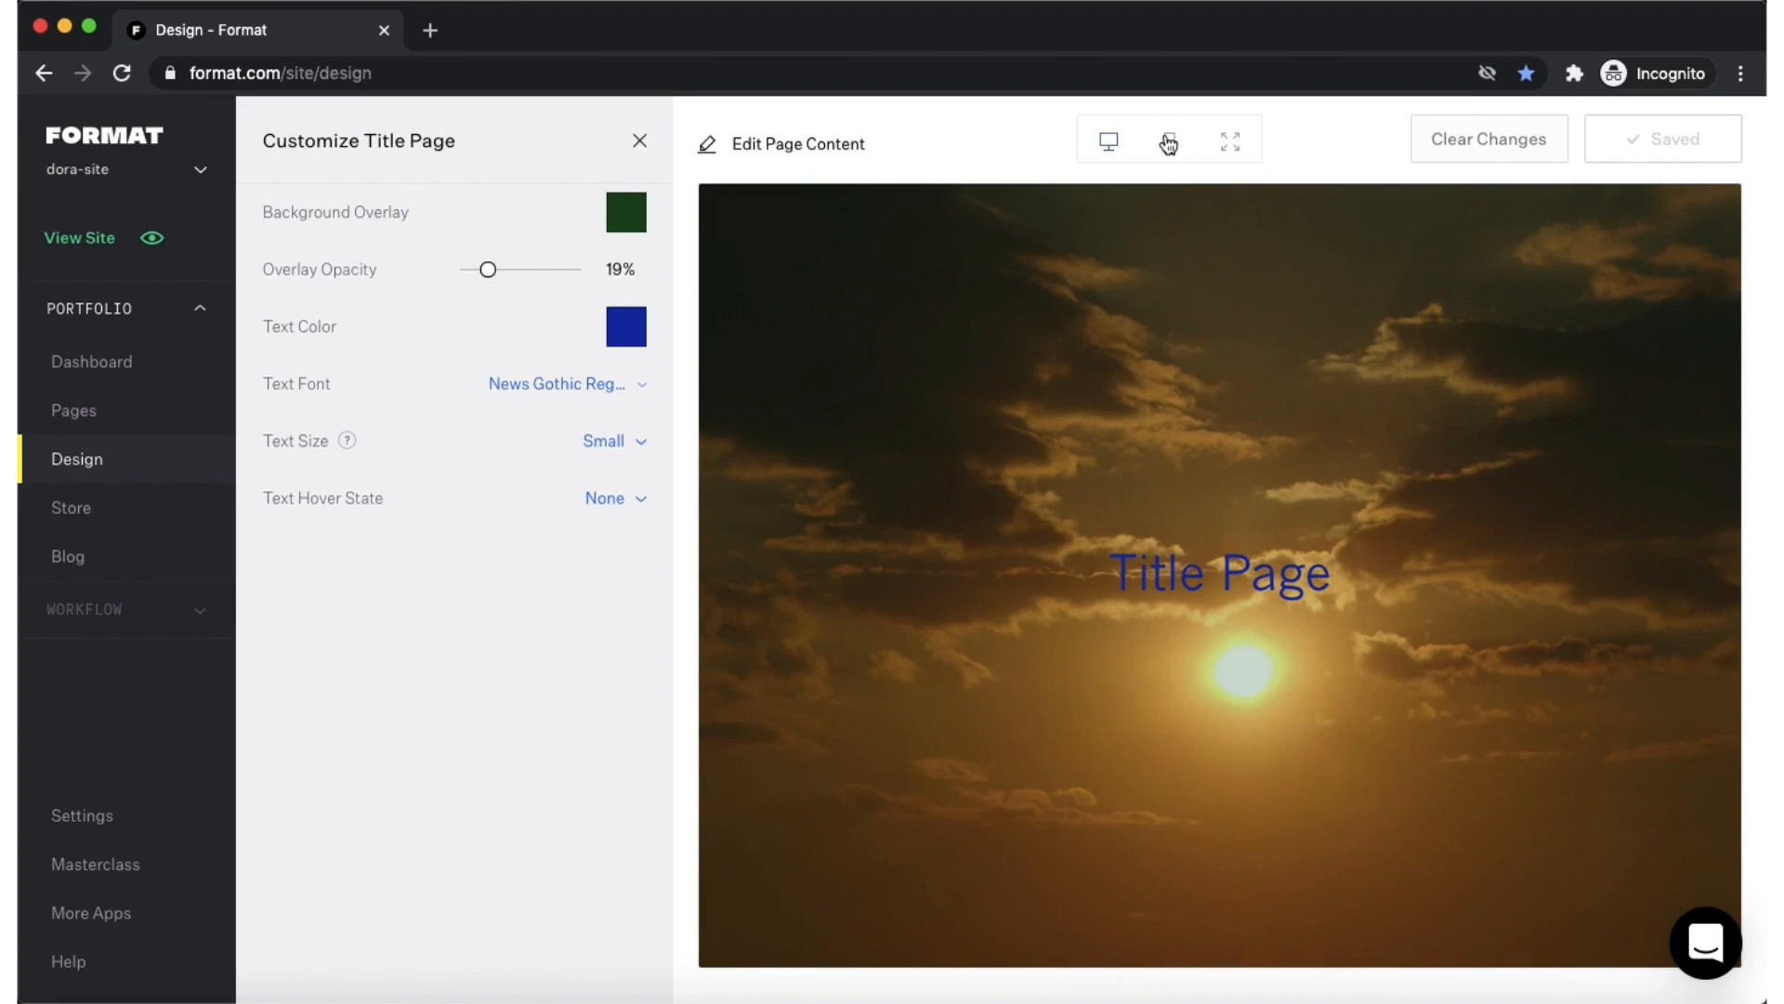
pyautogui.click(1168, 143)
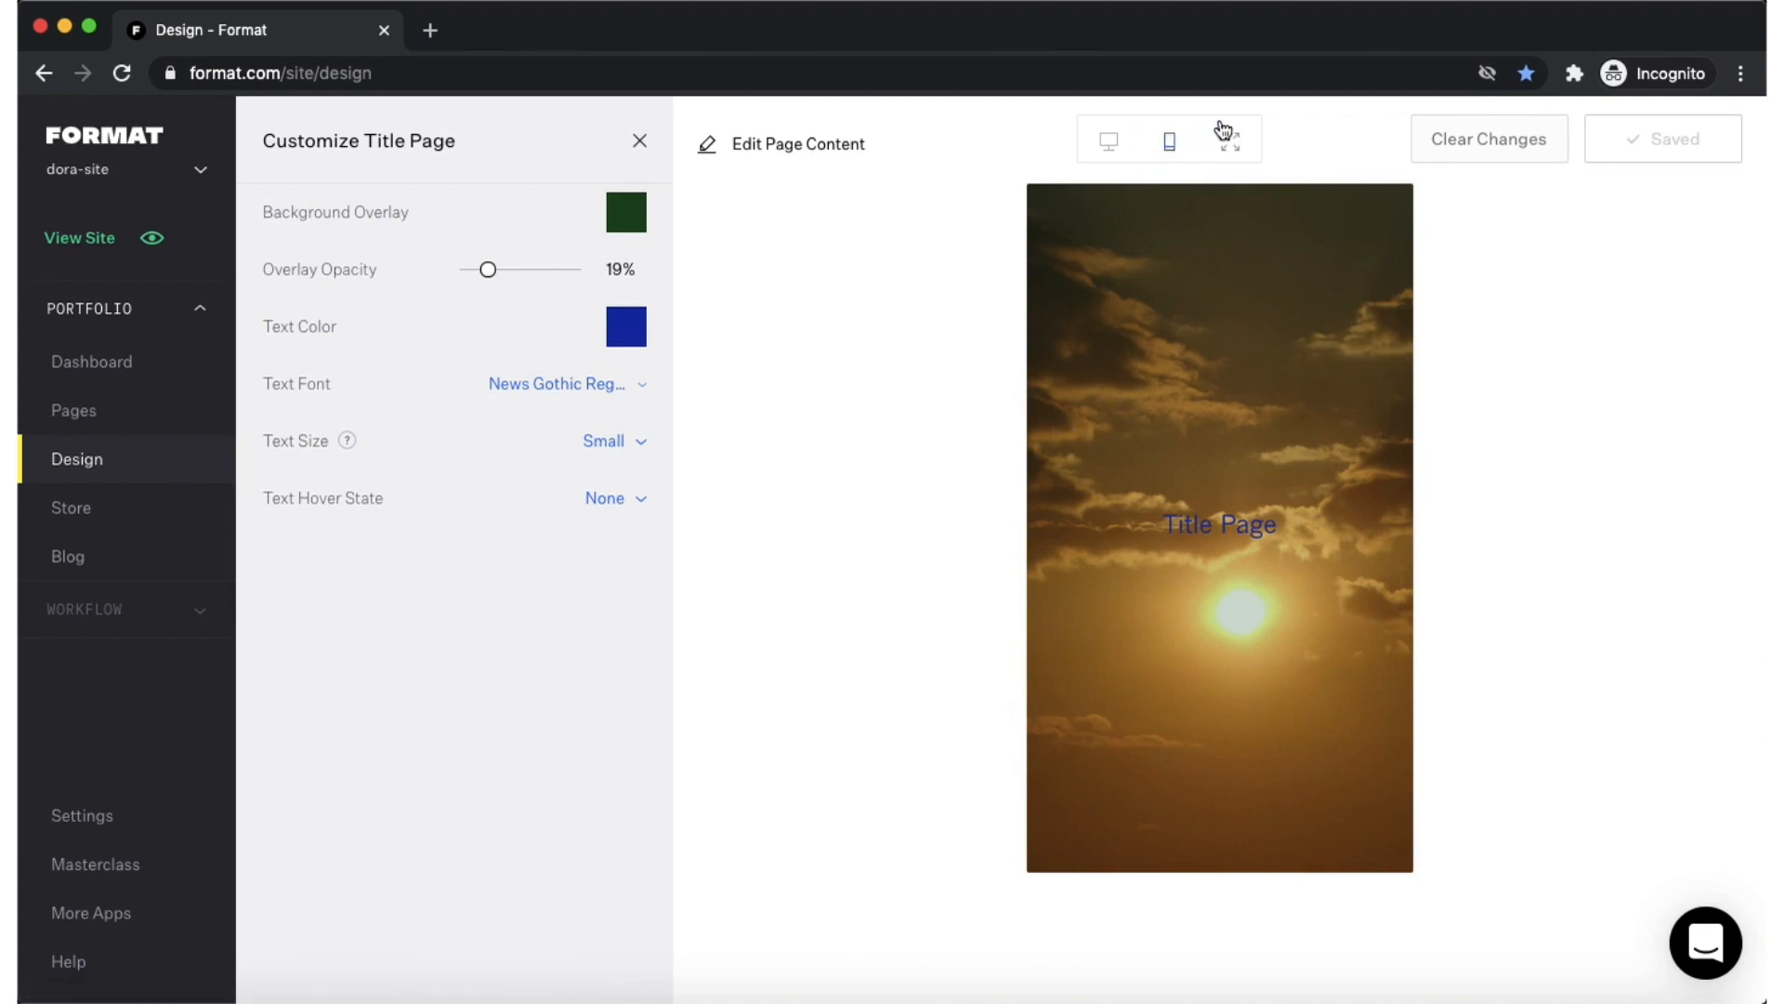
pyautogui.click(1228, 134)
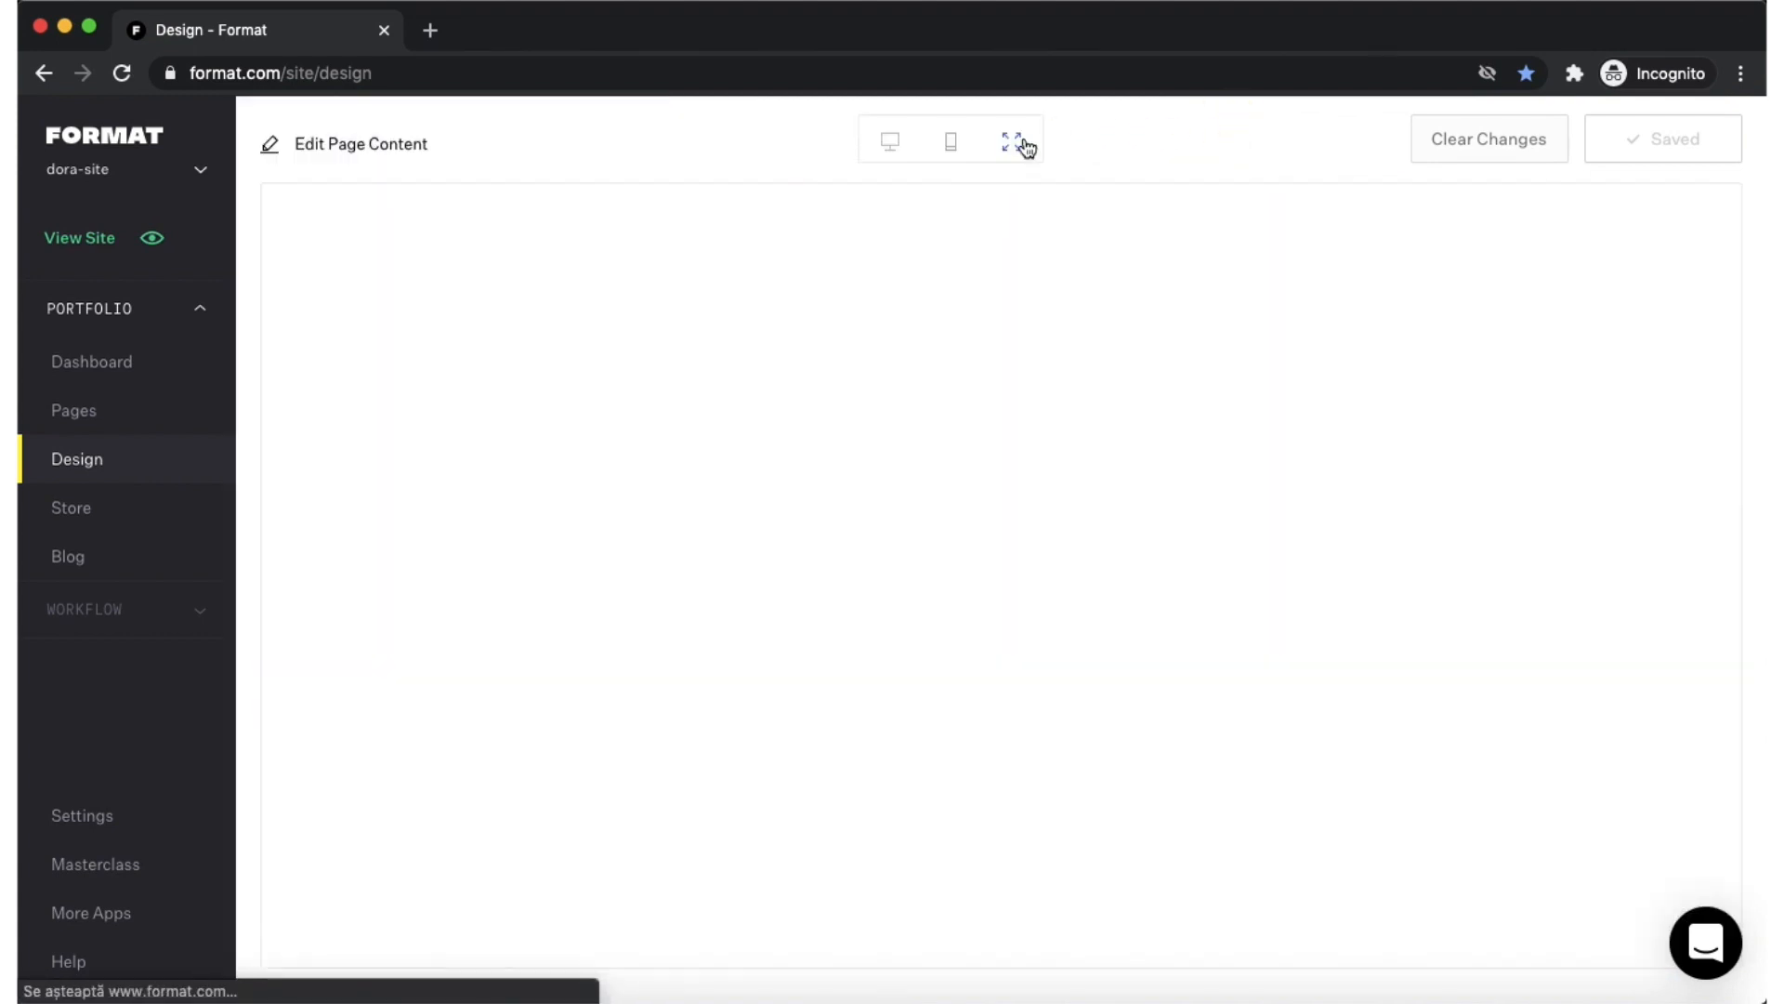